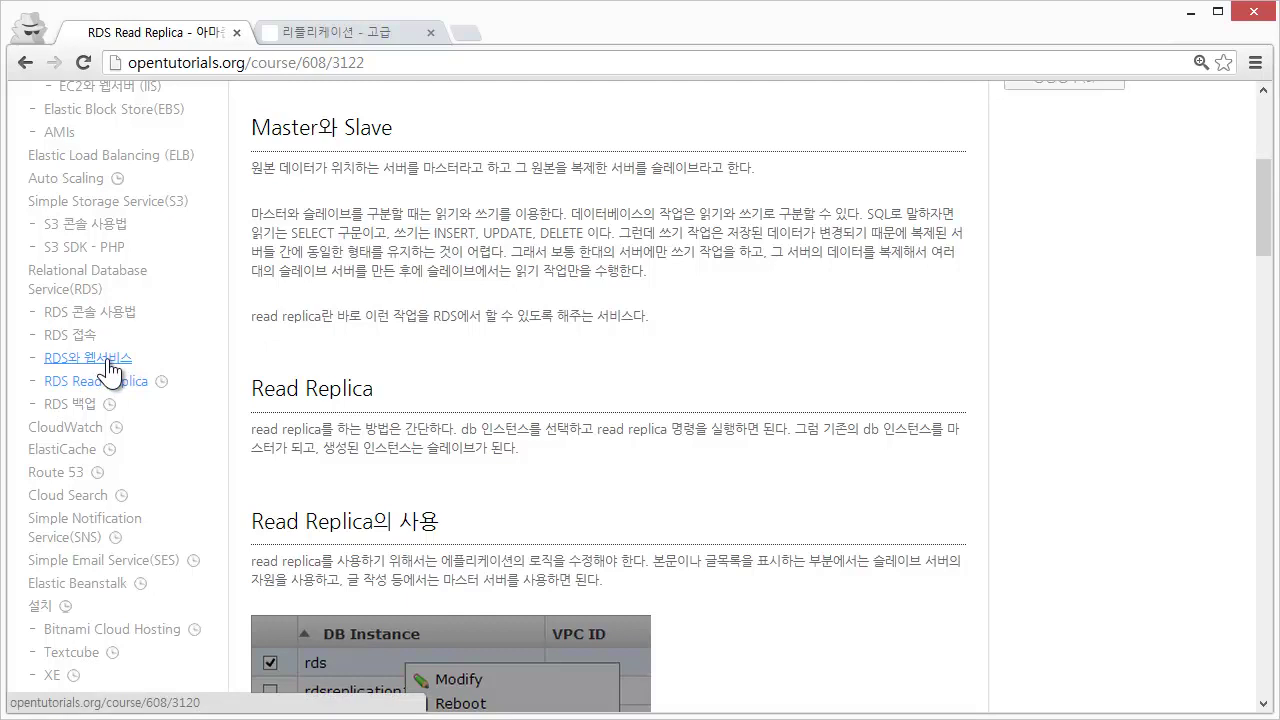
- Scroll down through the Read Replica lesson on opentutorials.org
scroll(481, 187, down, 2)
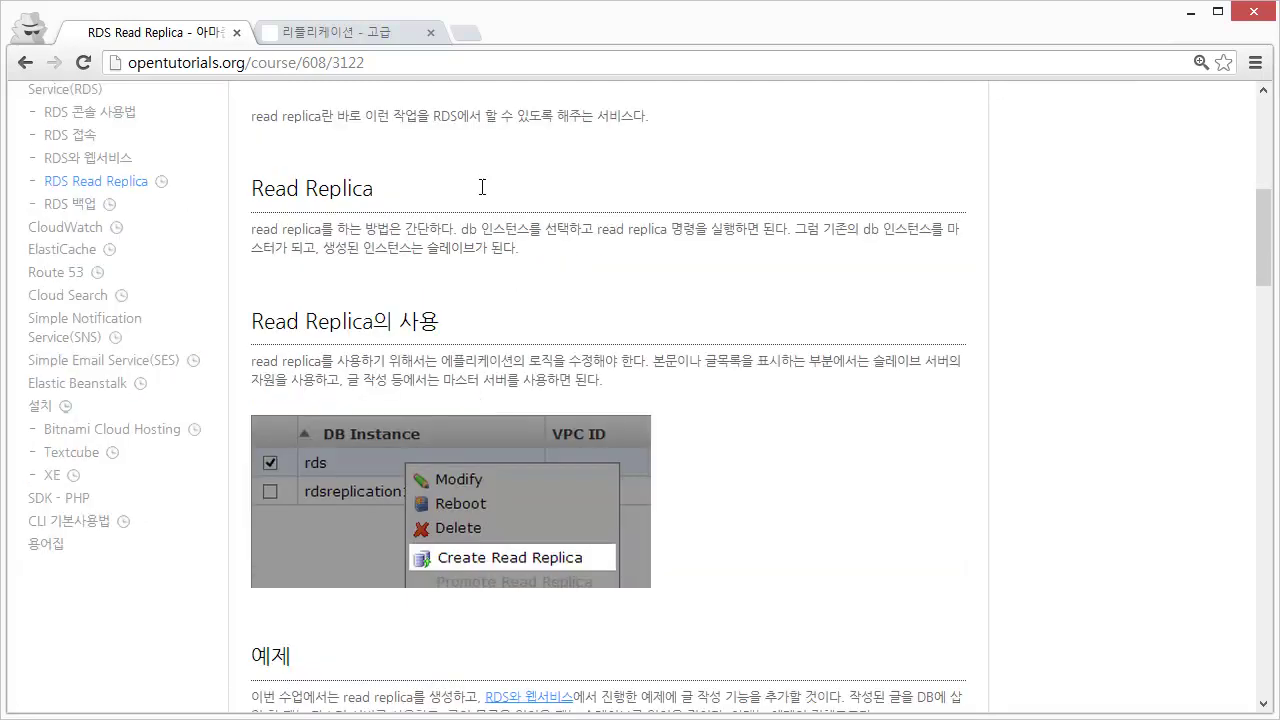
scroll(336, 380, down, 1)
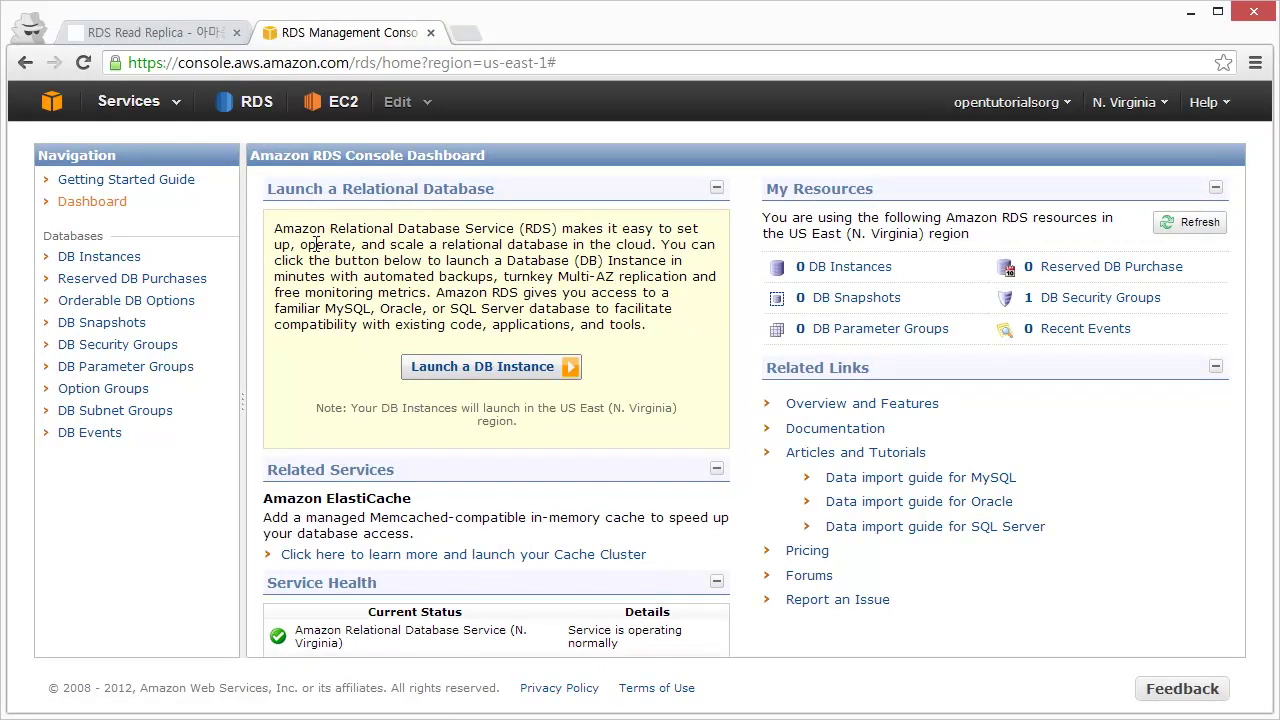
- Show DB instances in the Asia Pacific (Tokyo) region and select the rds instance
click(146, 266)
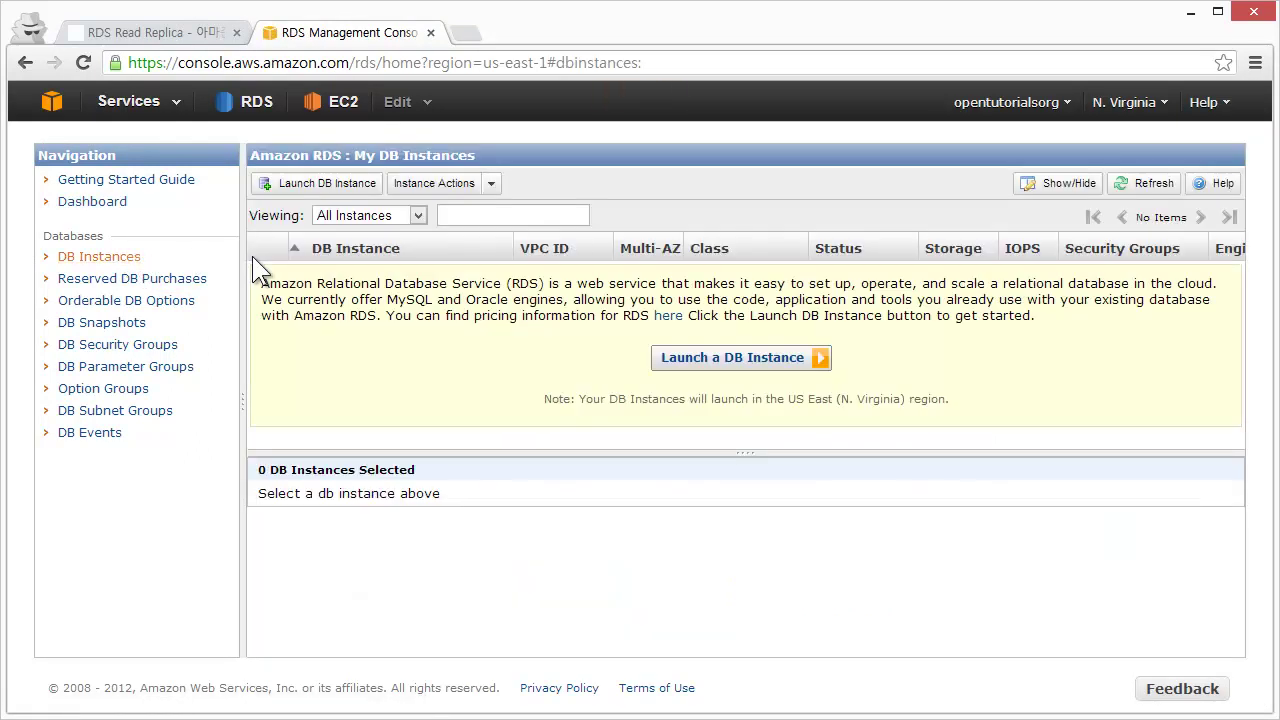
click(1135, 106)
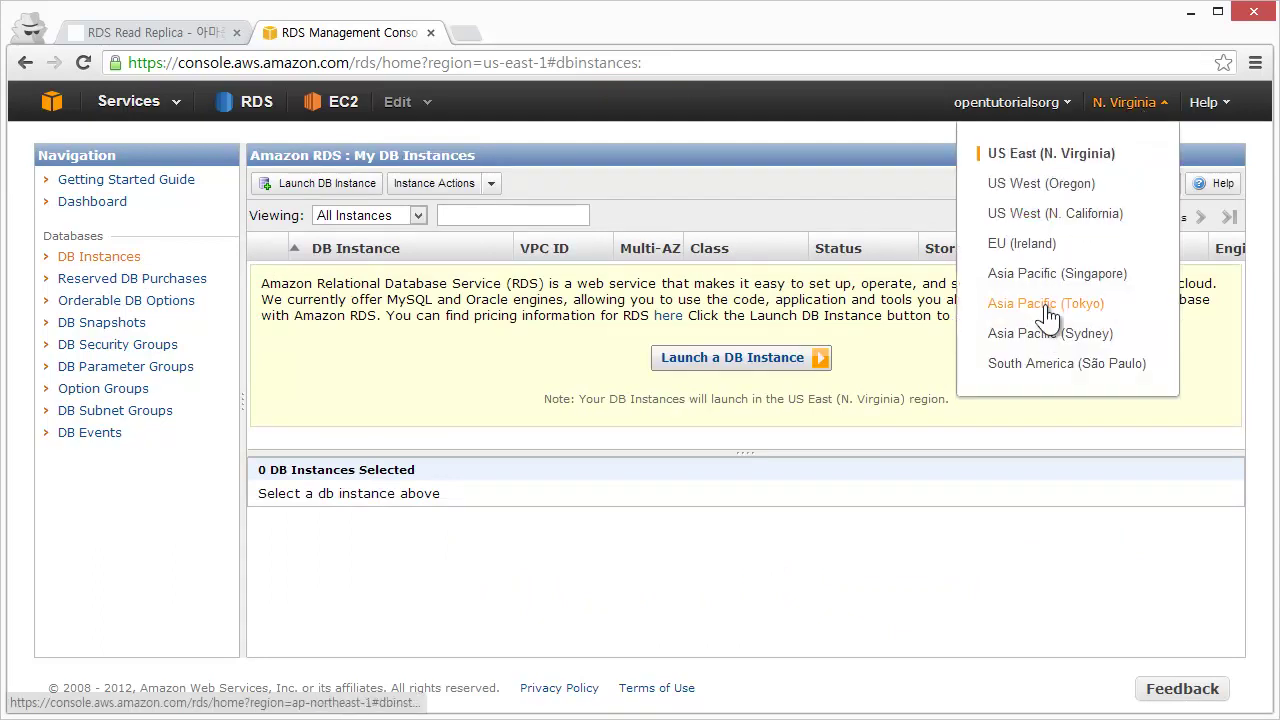
click(1045, 305)
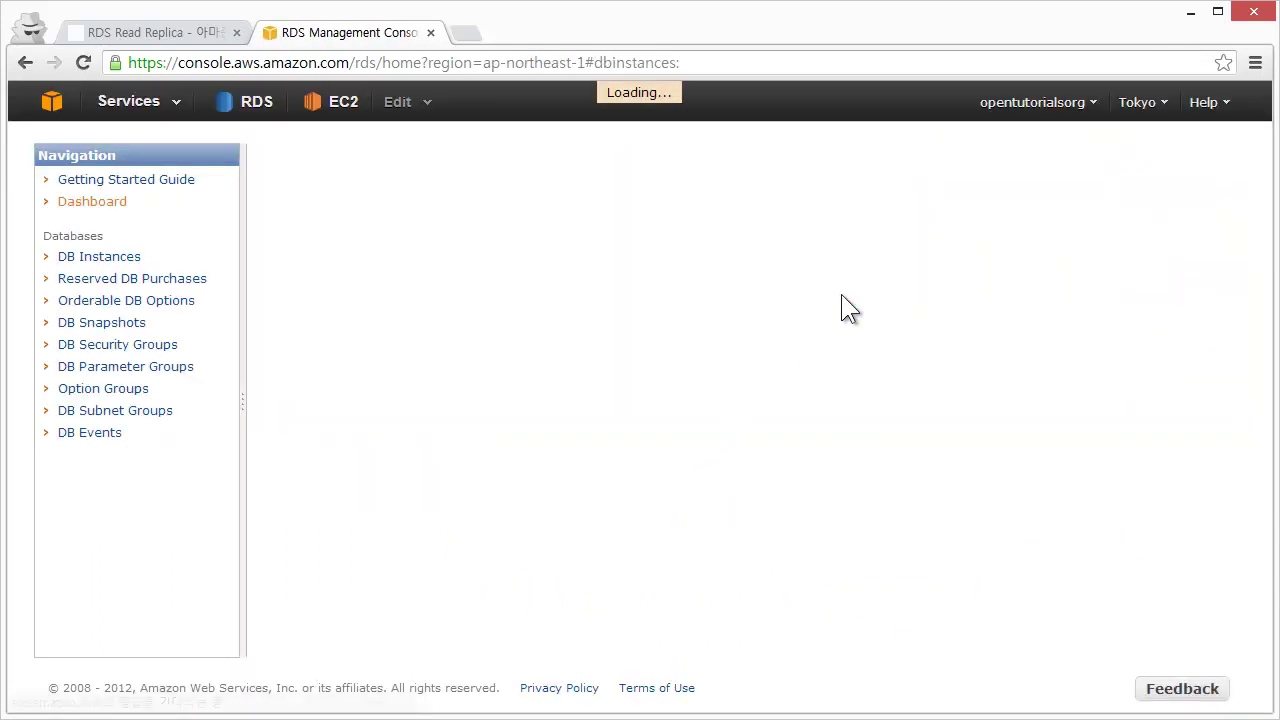
click(124, 259)
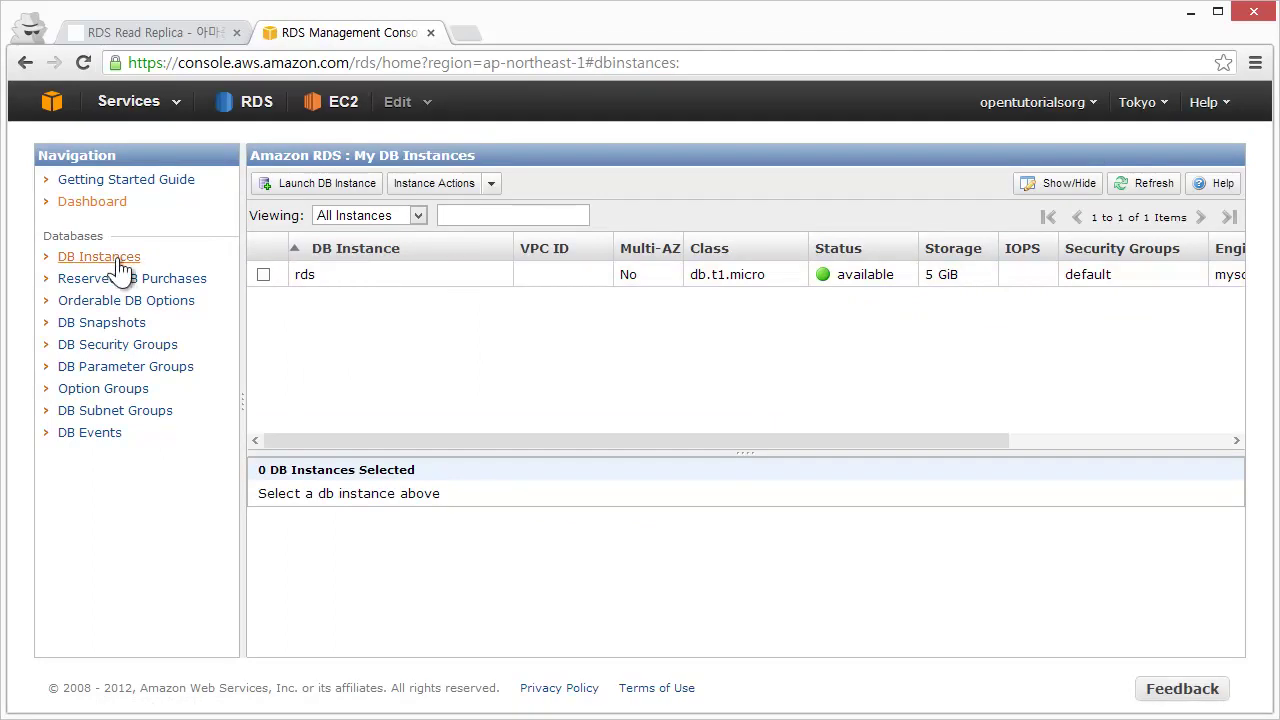
click(348, 278)
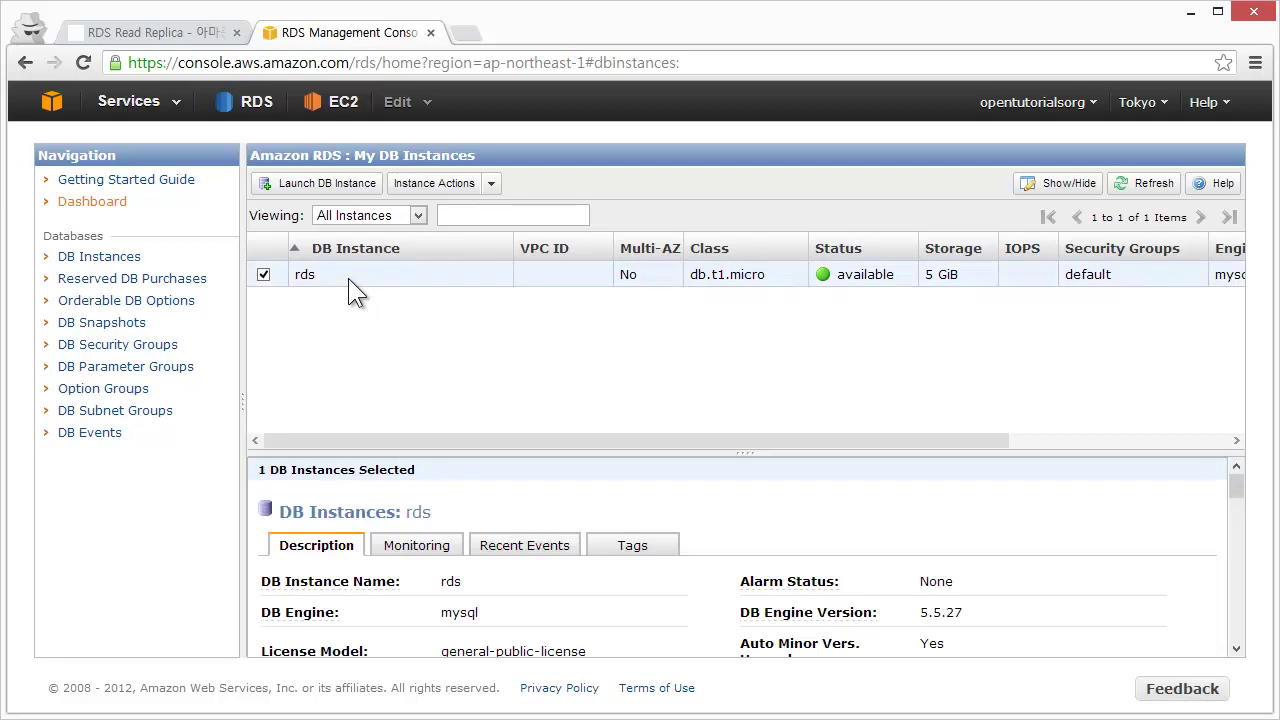
- Scroll the tutorial back up to the Master and Slave section, then return to RDS
click(155, 33)
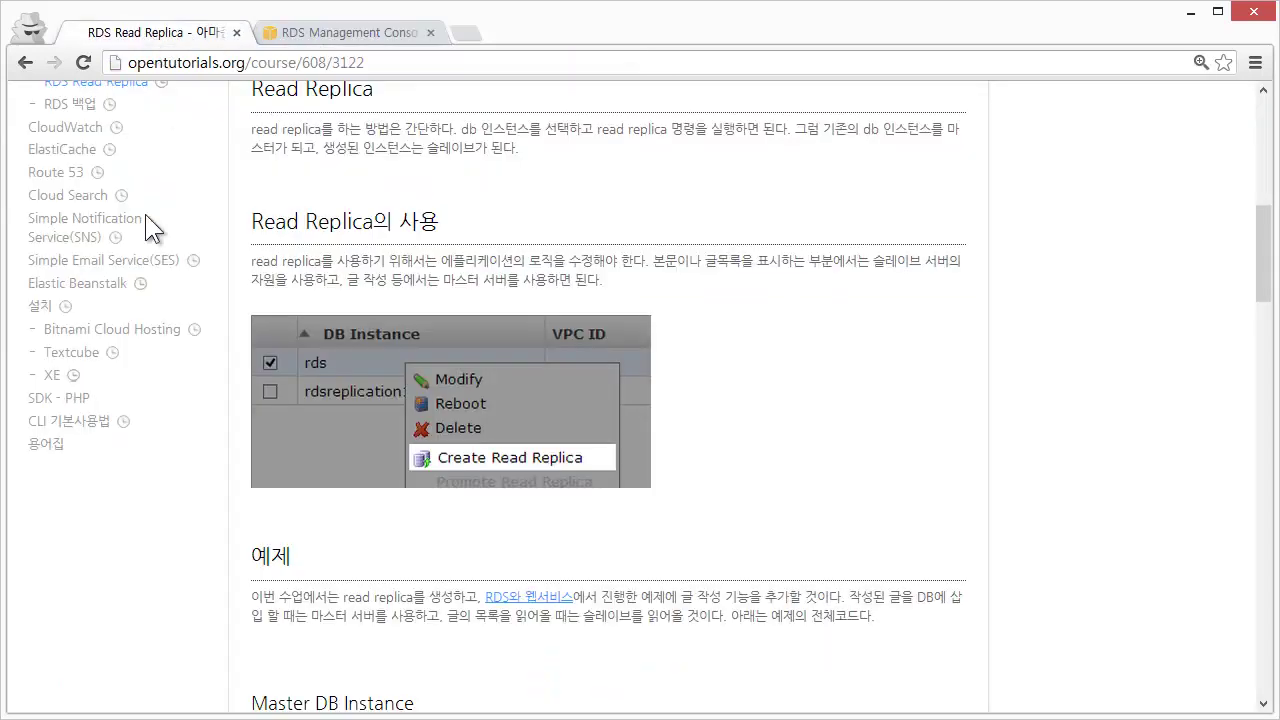
scroll(125, 260, up, 3)
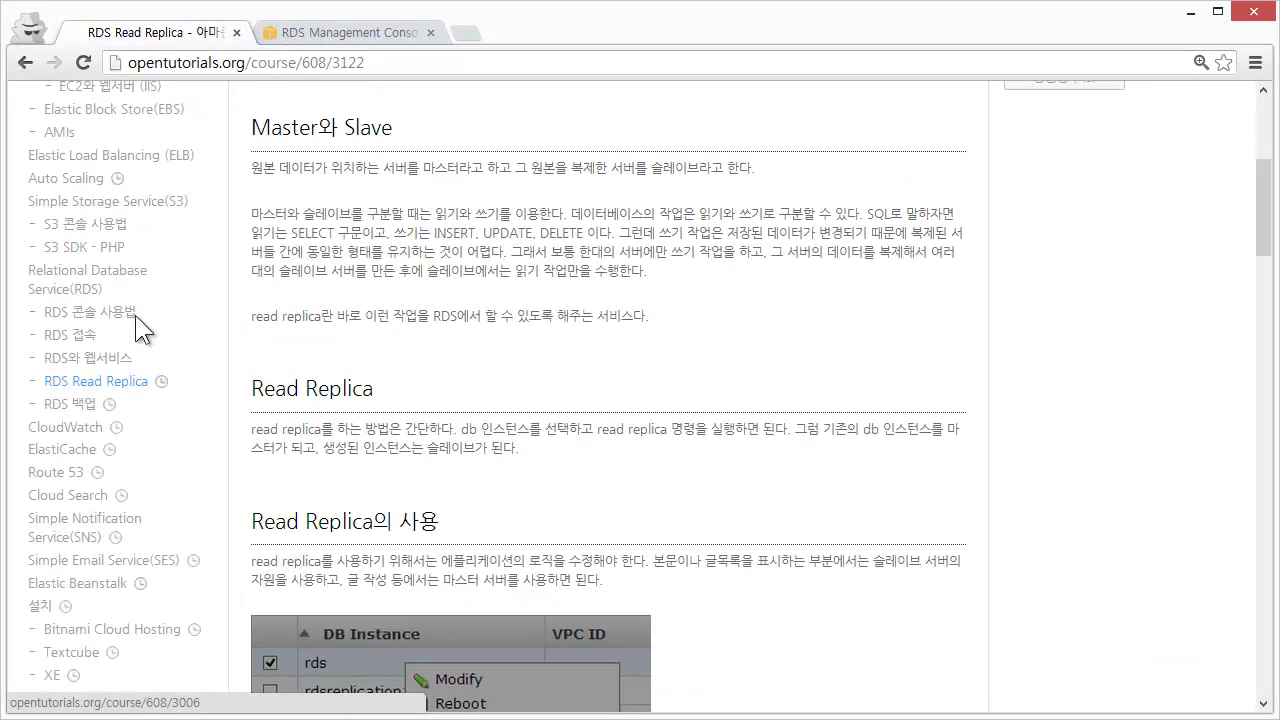
click(347, 35)
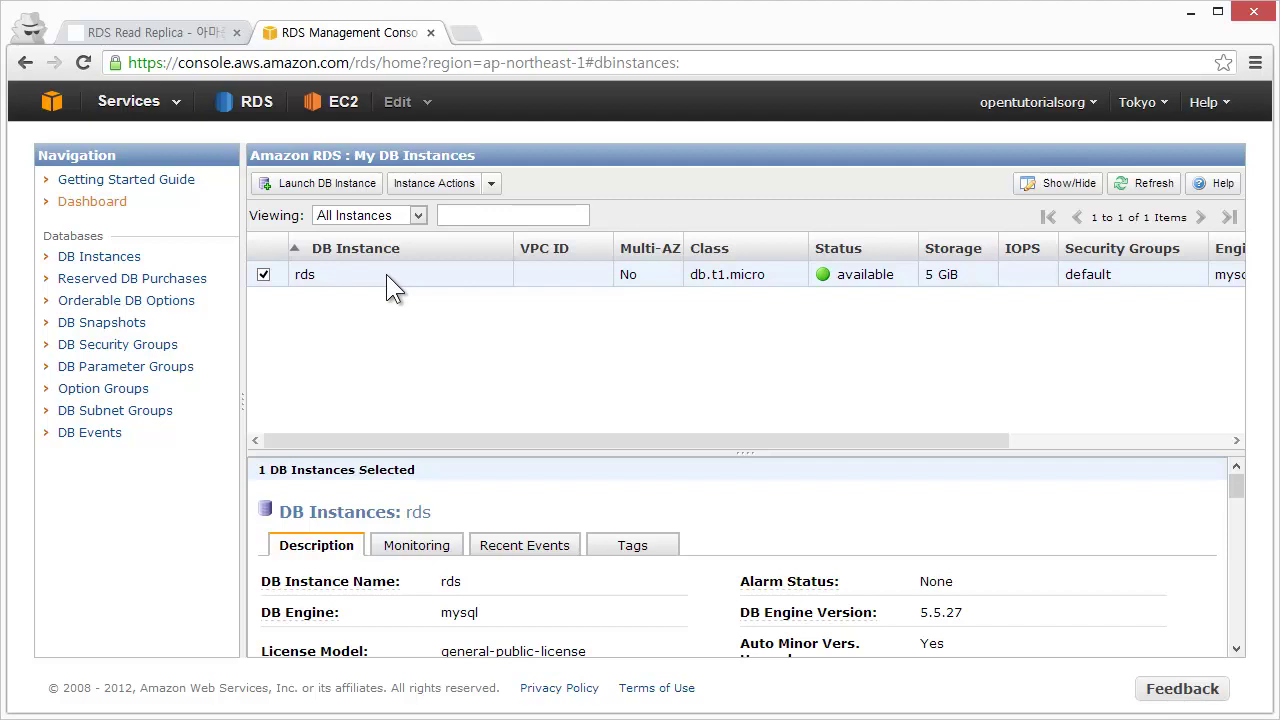
- Choose Create Read Replica for the rds instance
right_click(386, 274)
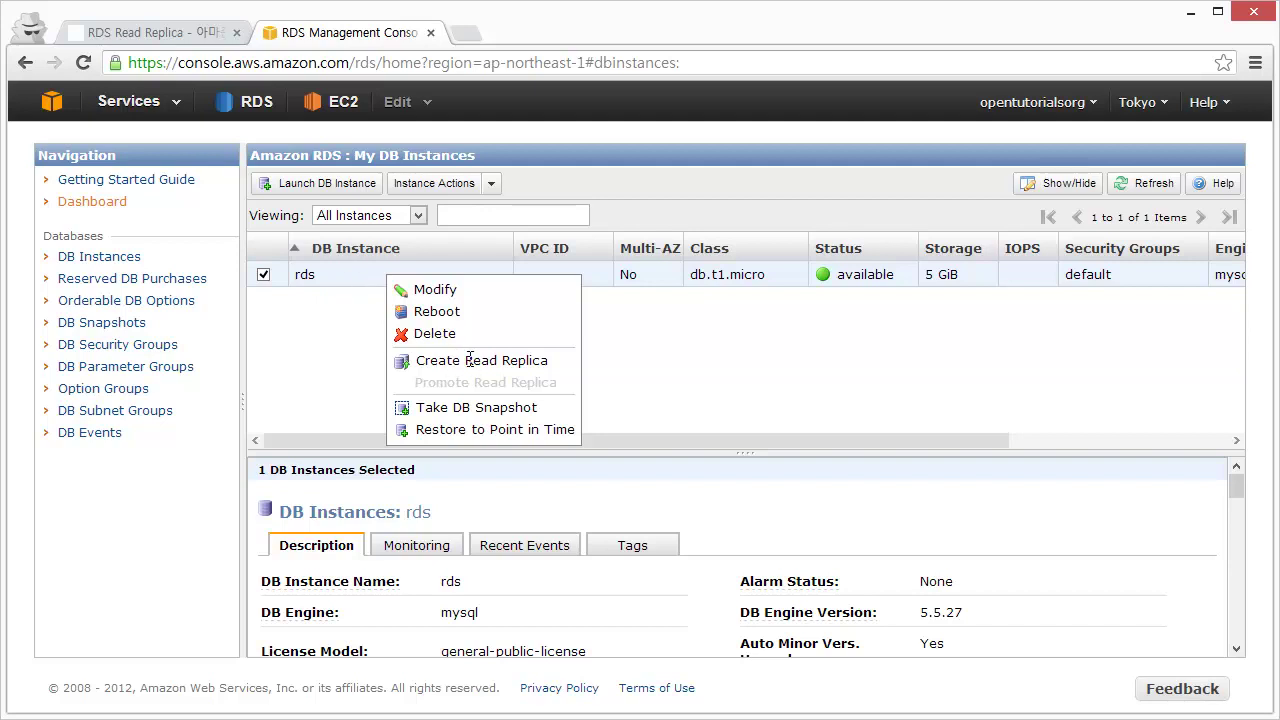
click(468, 360)
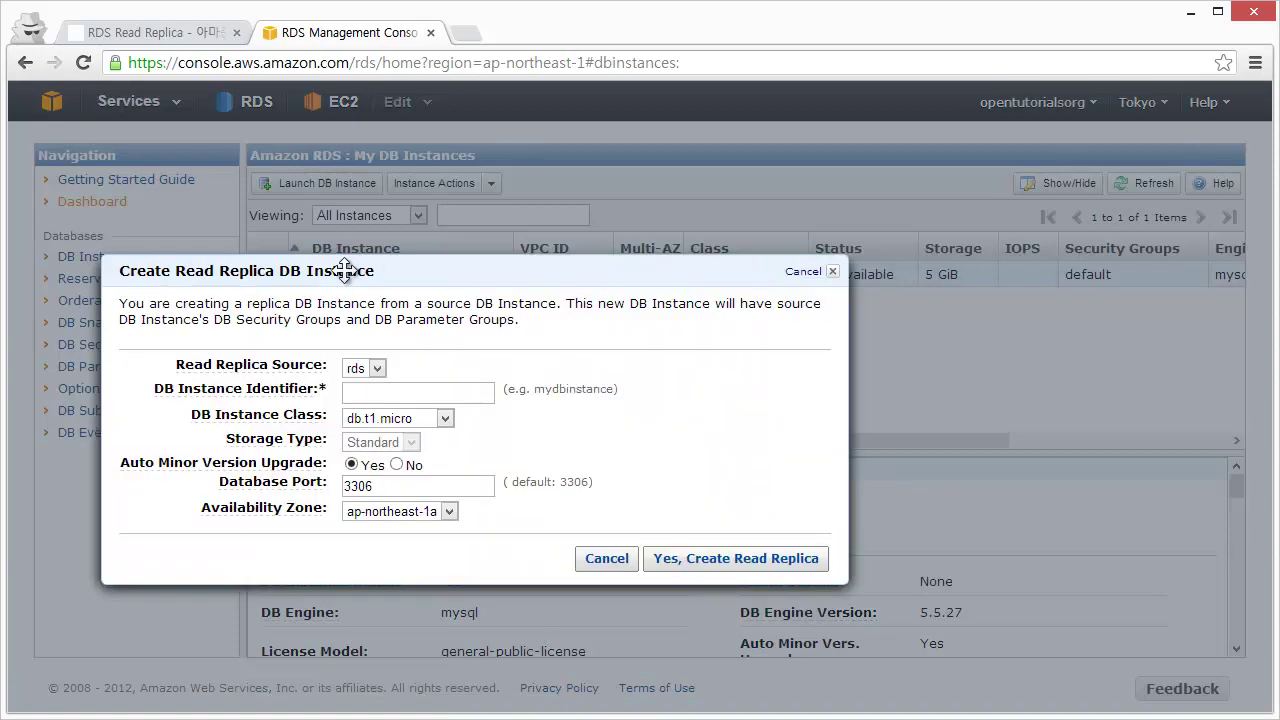
- Keep rds as the replica source and name the replica rdsreplica1
click(556, 337)
click(545, 355)
mouse_move(387, 372)
click(543, 361)
text(rdsreplica1)
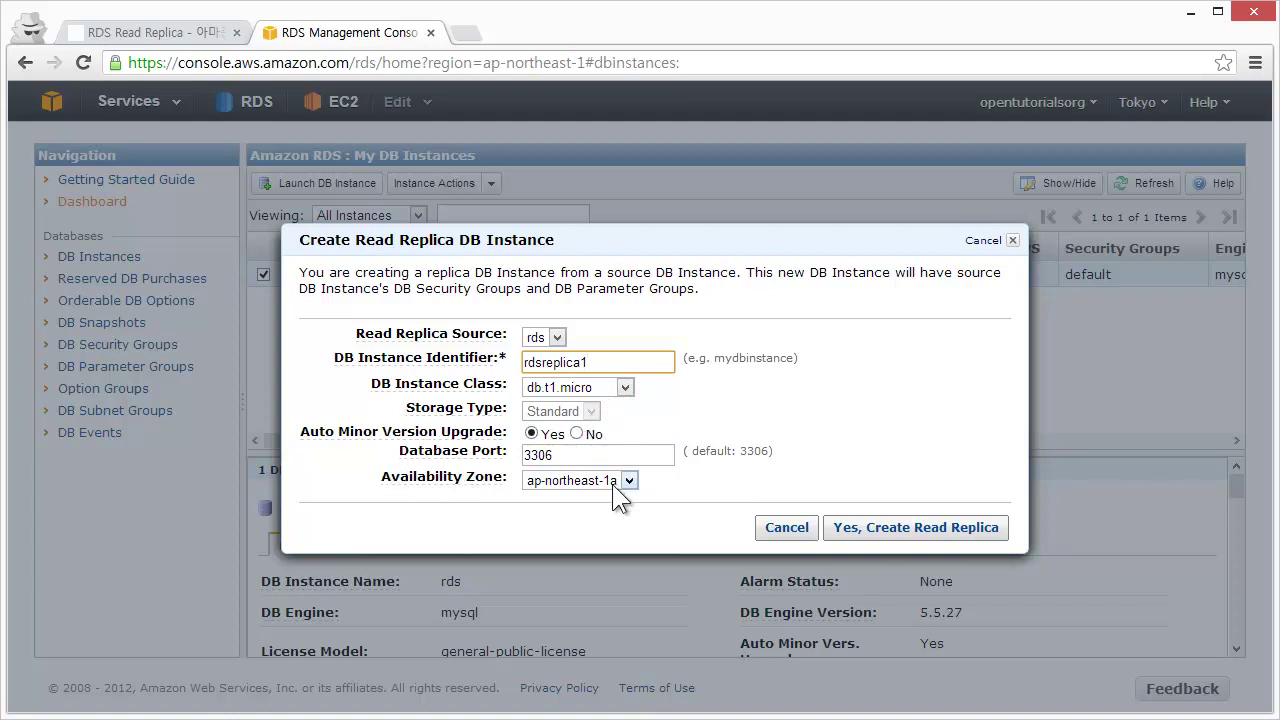
- Place the replica in availability zone ap-northeast-1b and create it
drag(681, 250, 693, 300)
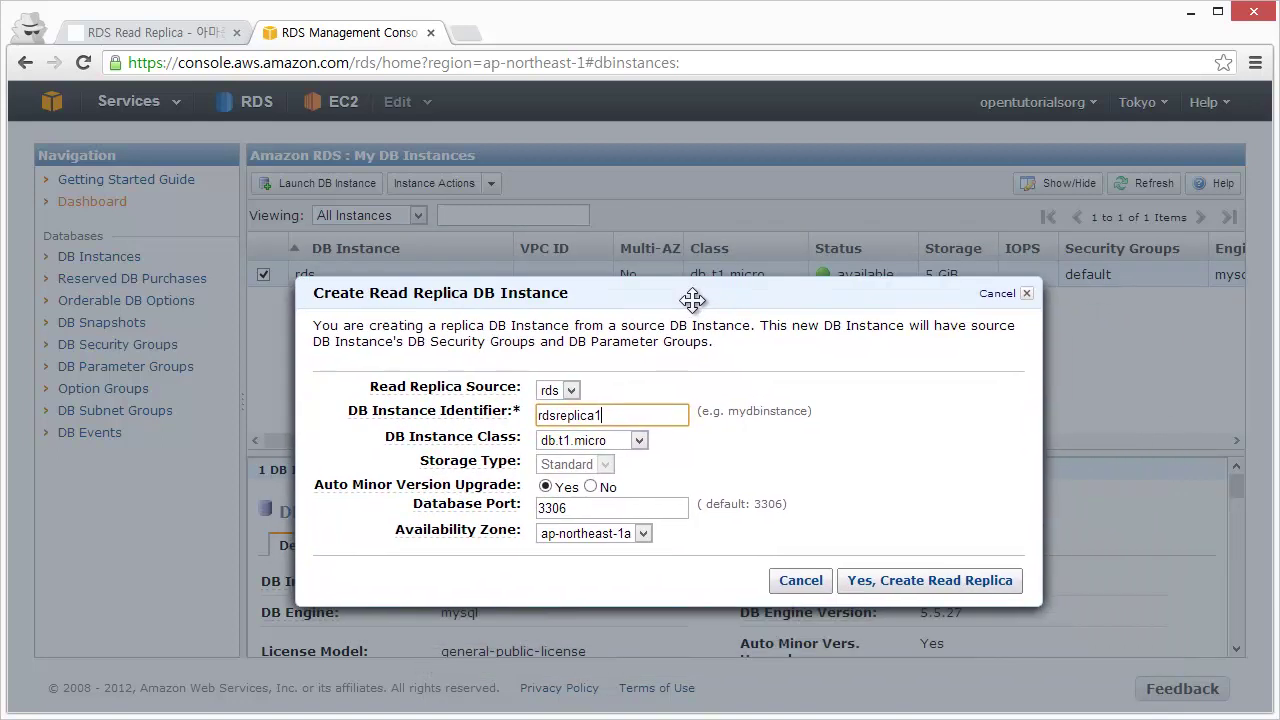
click(643, 534)
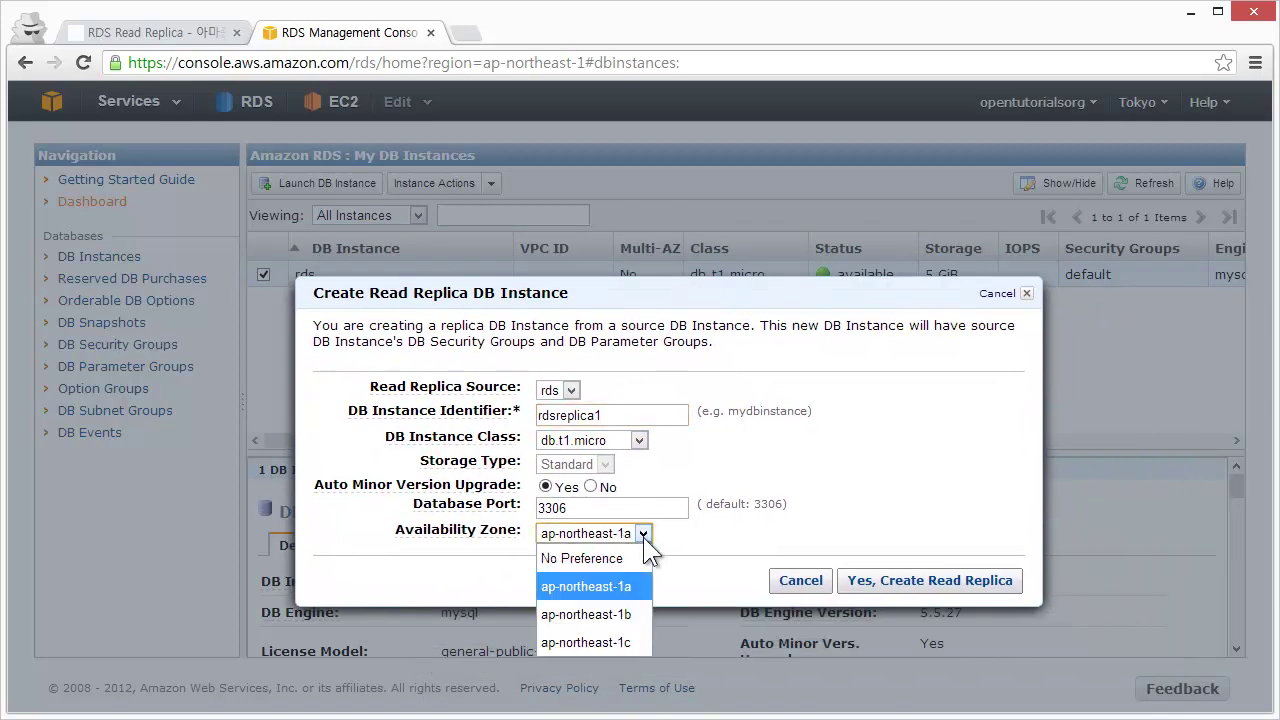
click(623, 616)
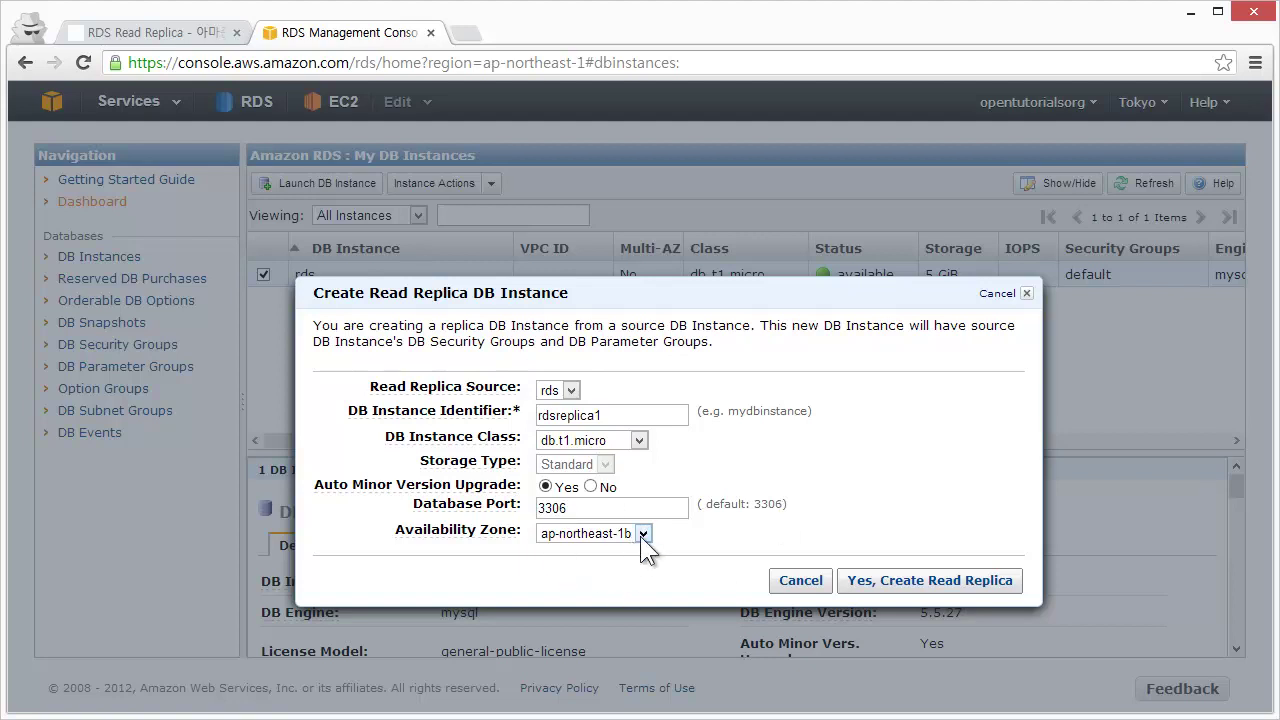
click(878, 590)
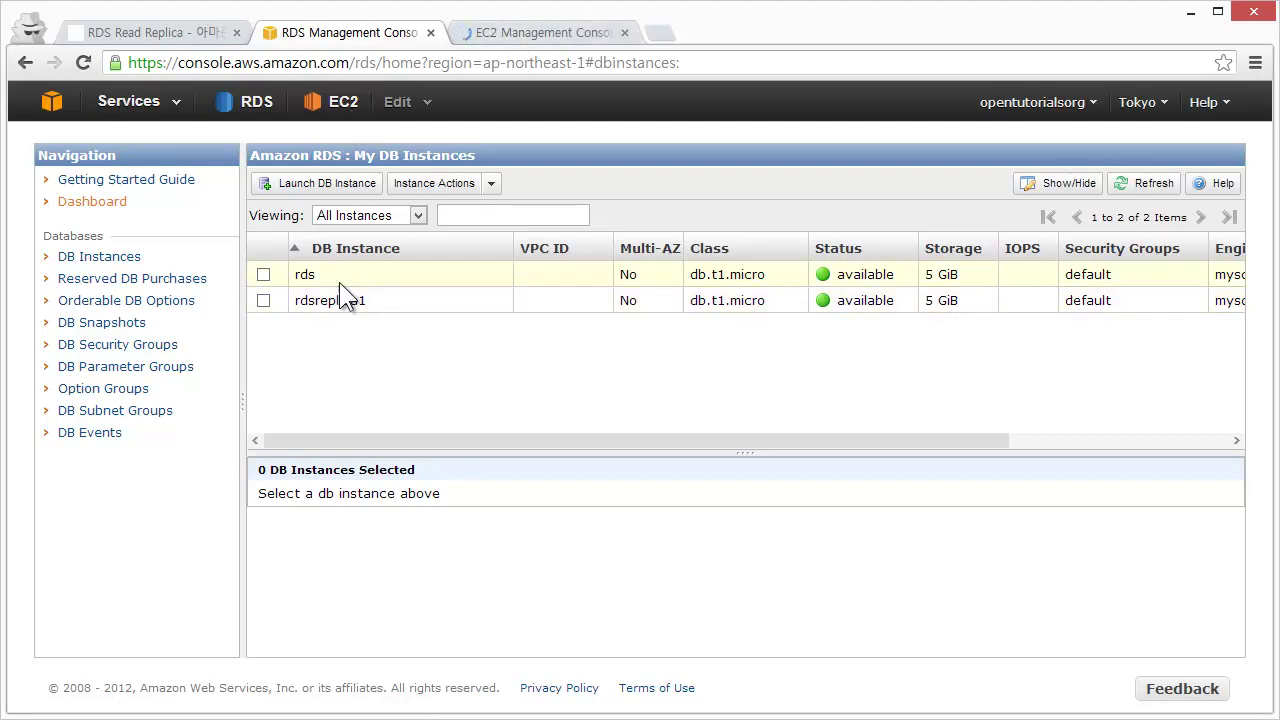
- Select the rds instance in the EC2 instances list
click(530, 29)
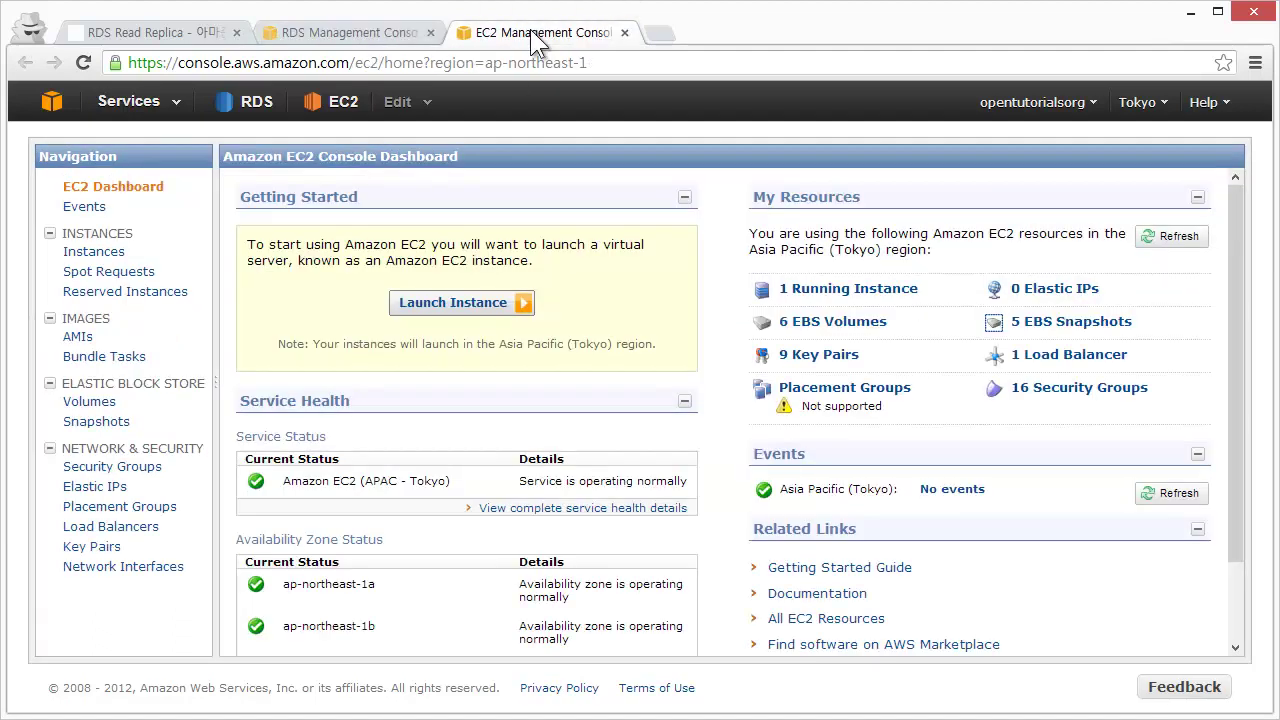
click(76, 252)
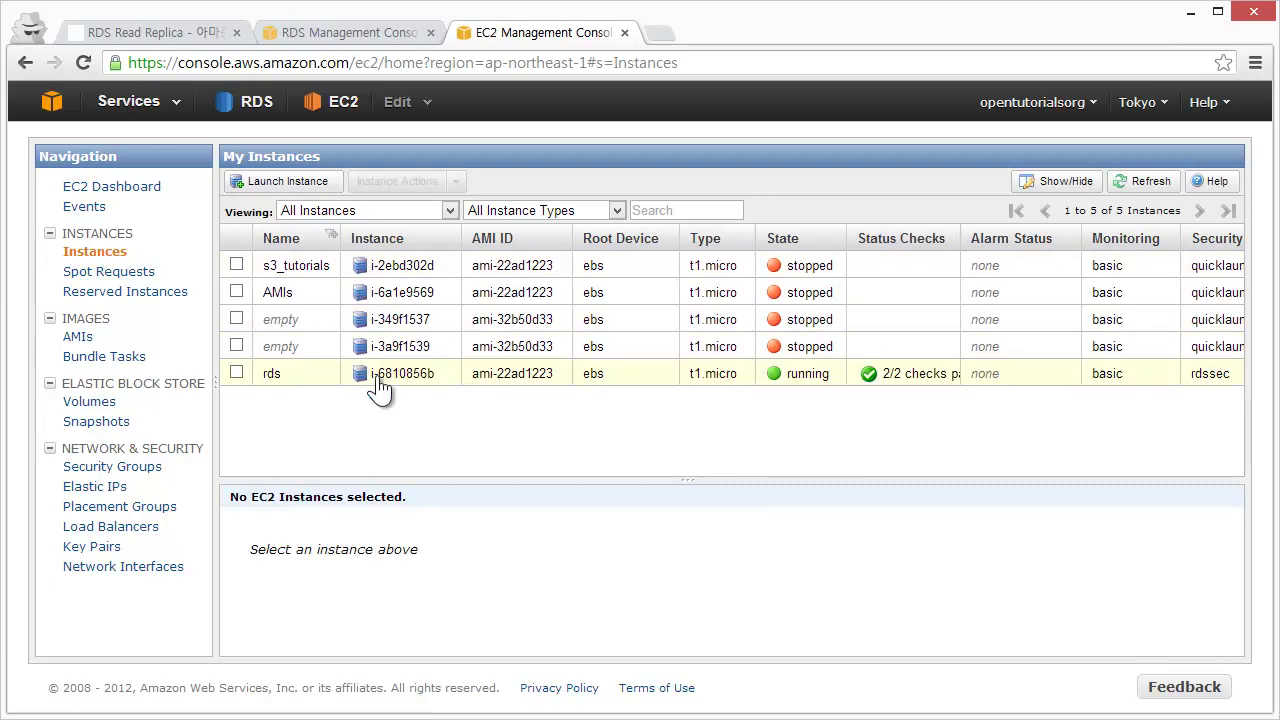
click(620, 385)
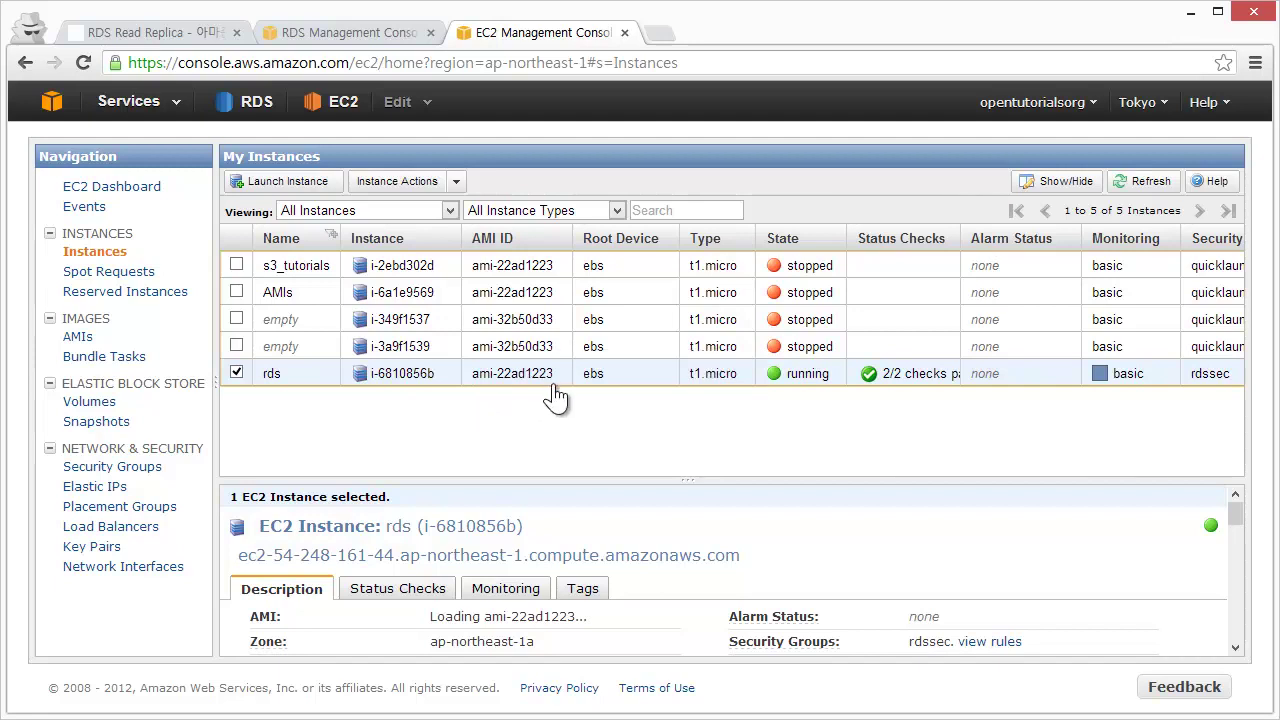
- Open an SSH session to the rds EC2 instance as user ubuntu
right_click(562, 380)
click(593, 411)
double_click(578, 356)
text(ubuntu)
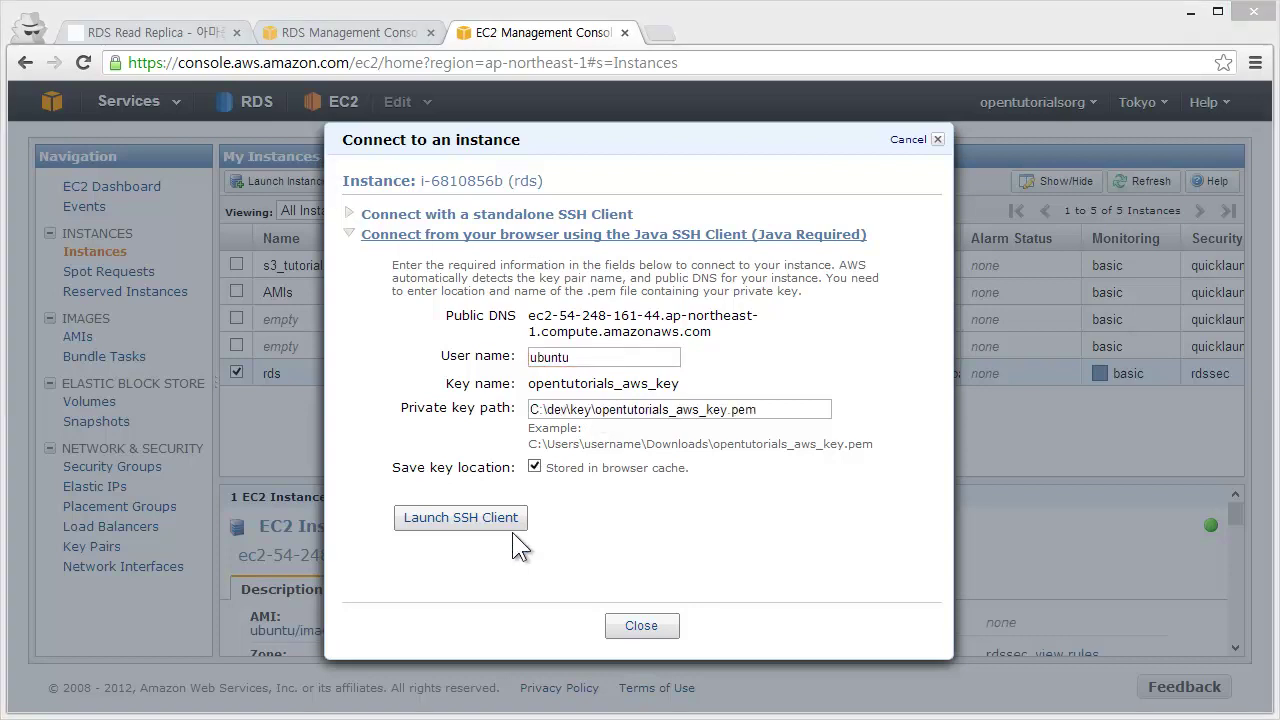
click(491, 519)
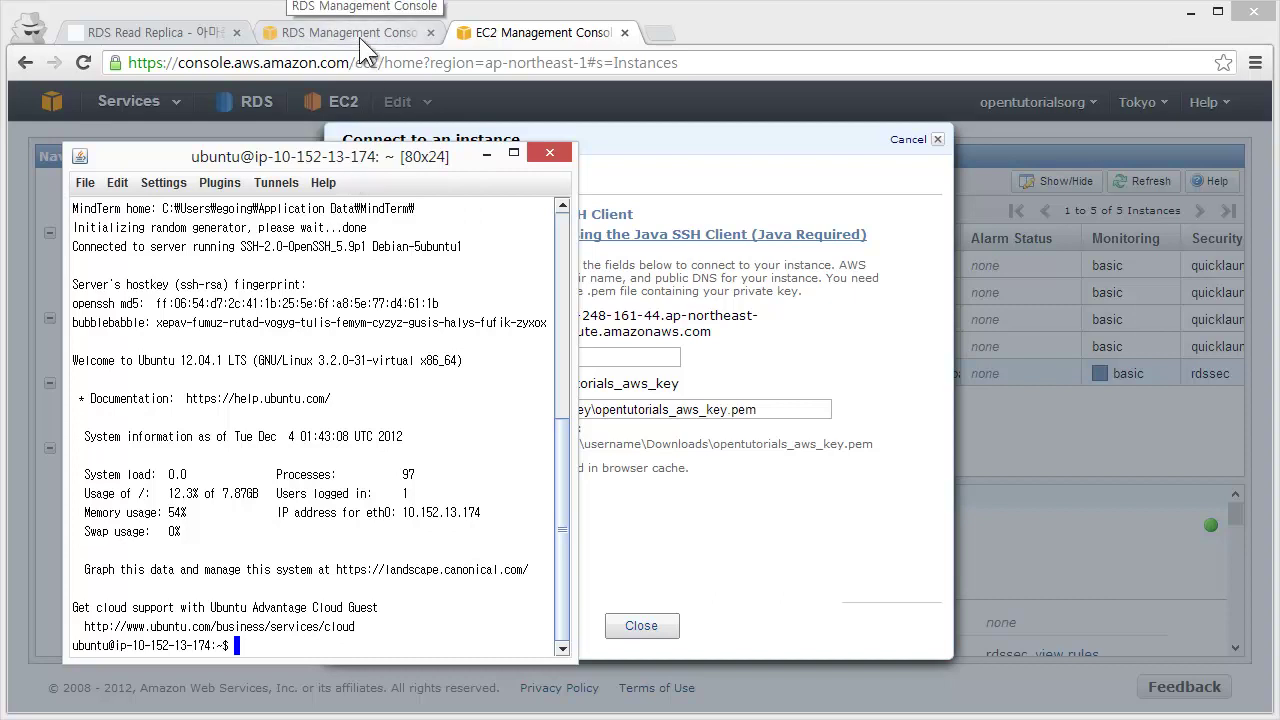
click(359, 37)
- Copy the rds endpoint and run mysql in the terminal with the user's credentials and that host
click(414, 274)
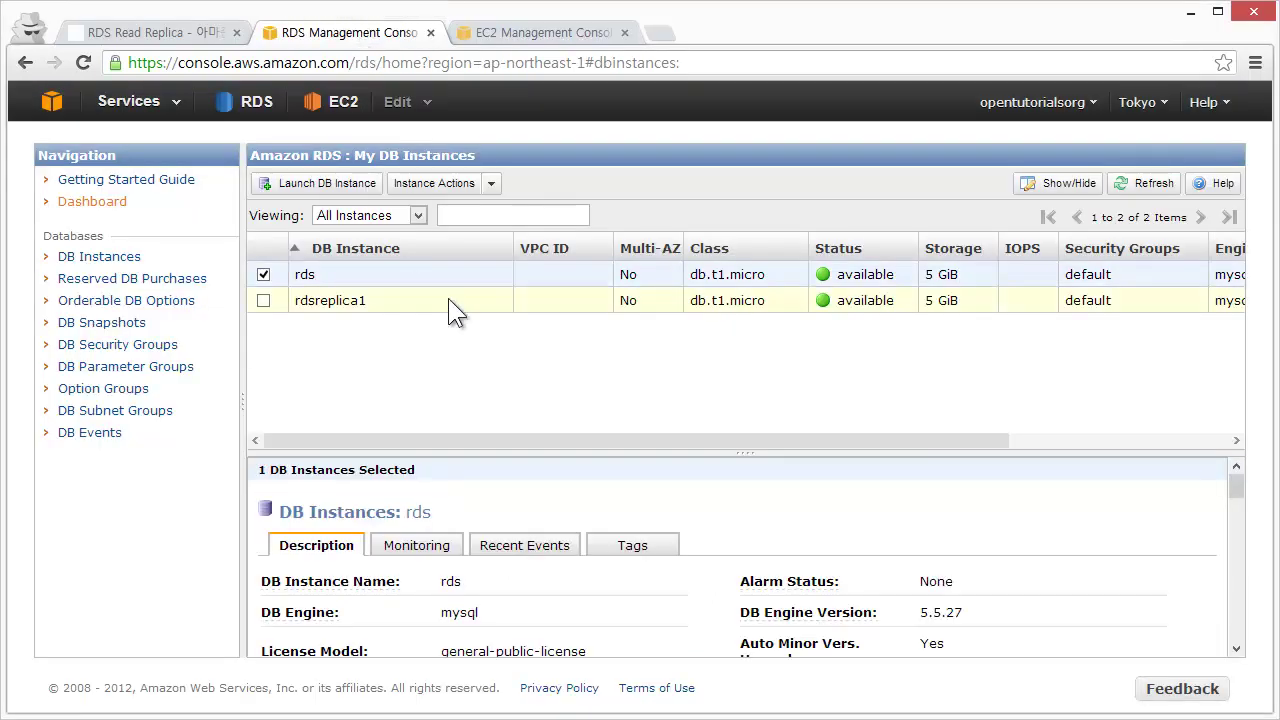
scroll(886, 488, down, 5)
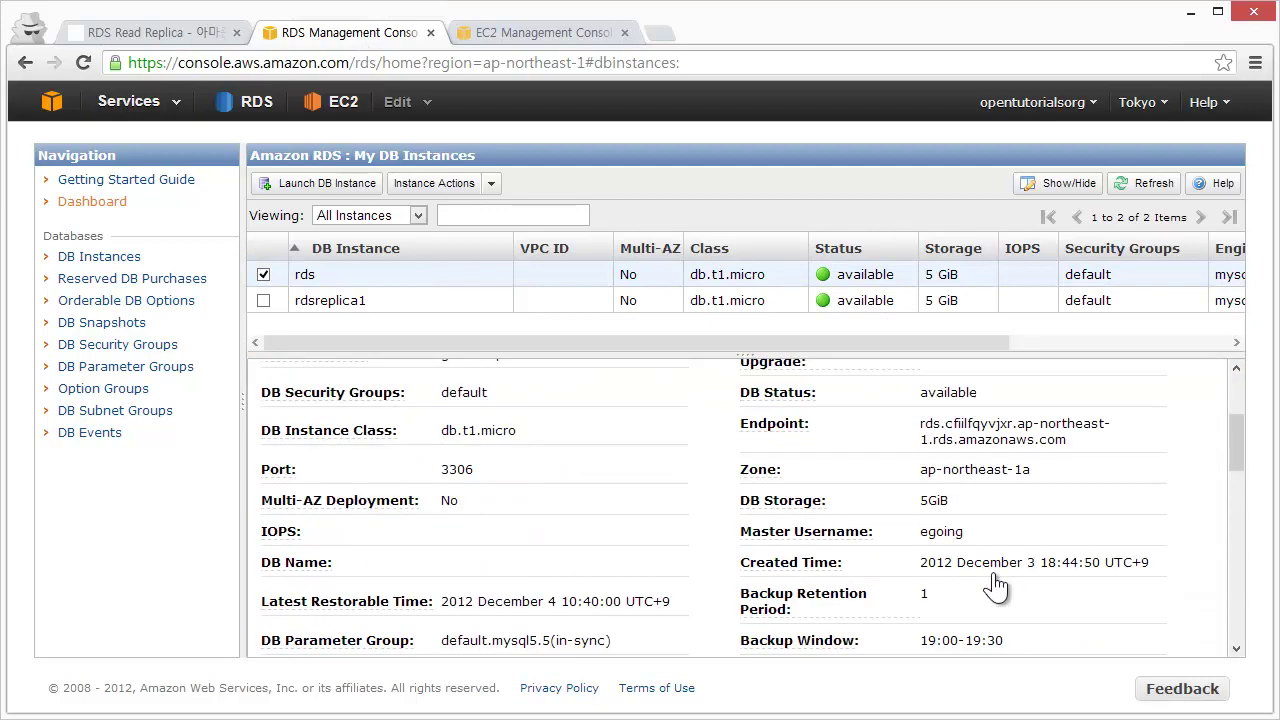
drag(1082, 546, 921, 524)
key(ctrl+c)
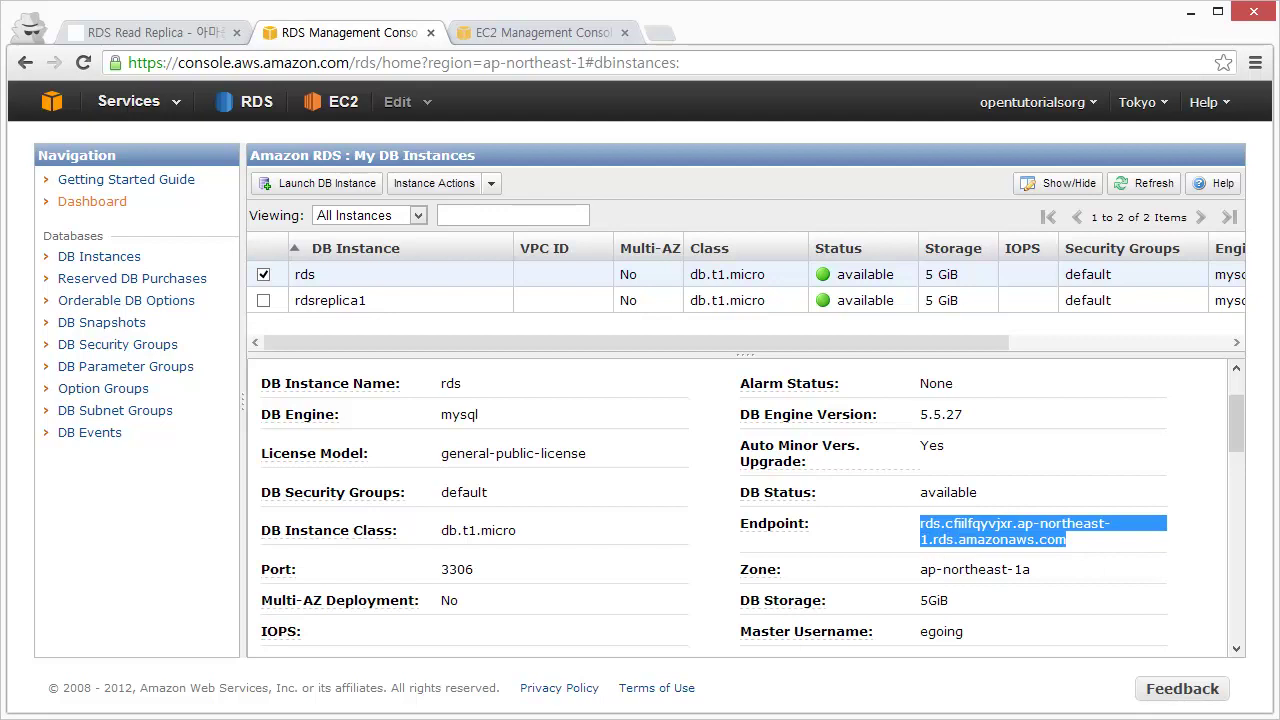
key(alt+Tab)
text(mysql -u)
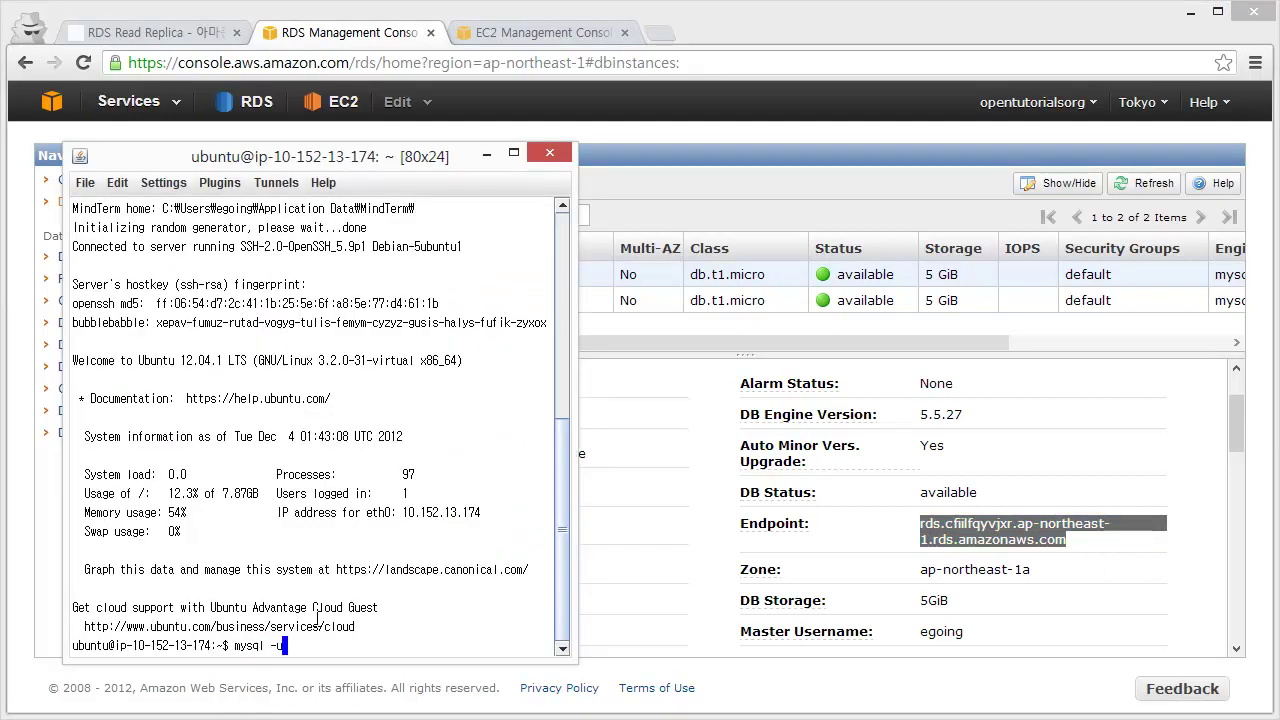
text(egoing -p22222222 )
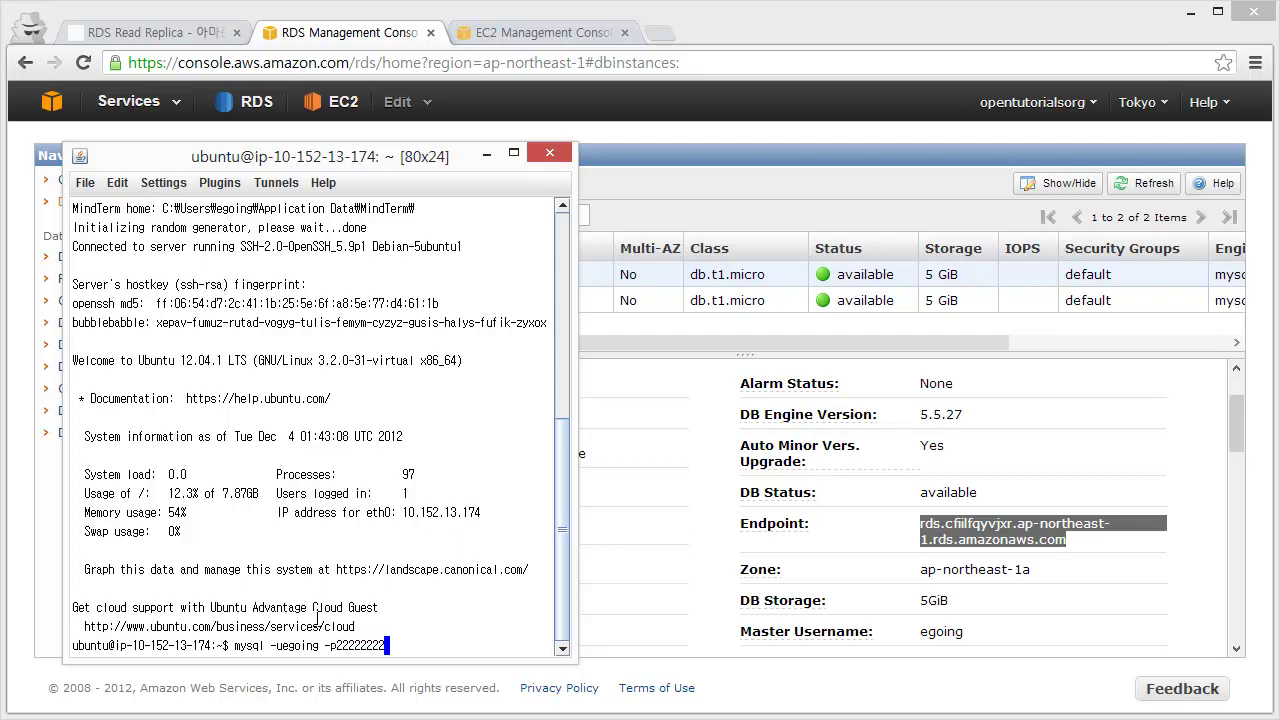
text(-h)
click(117, 183)
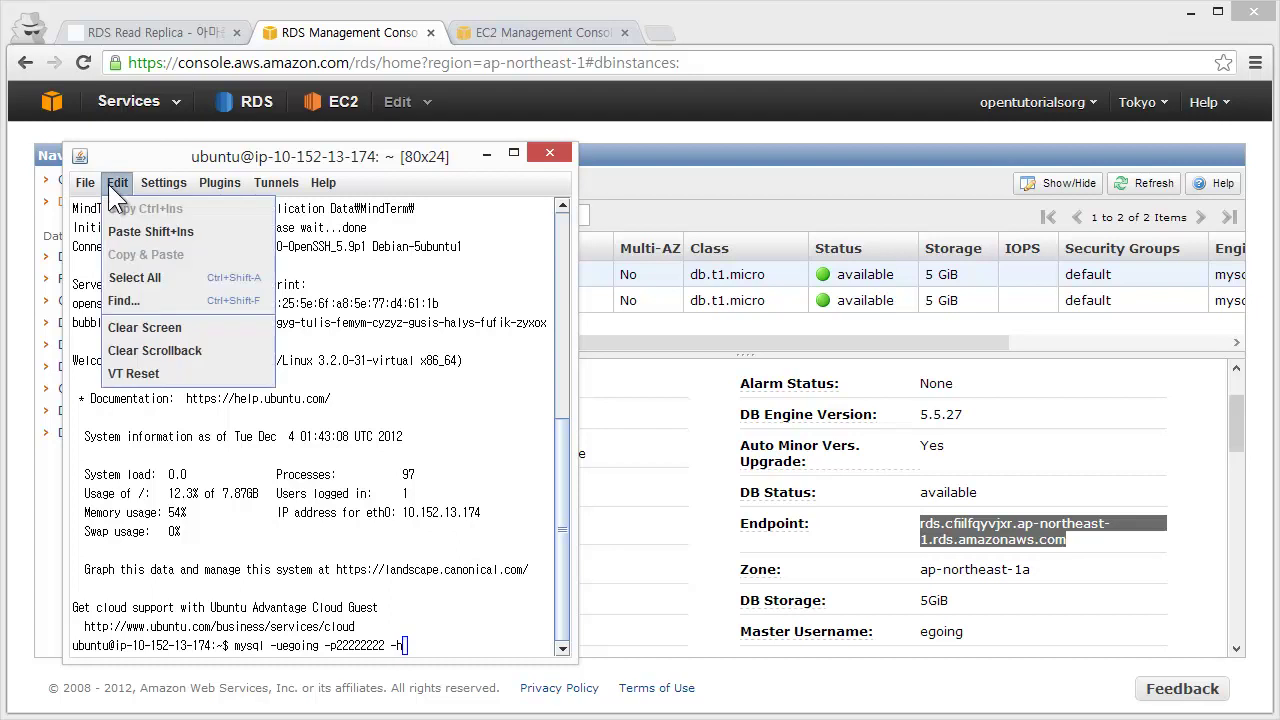
click(150, 232)
key(Return)
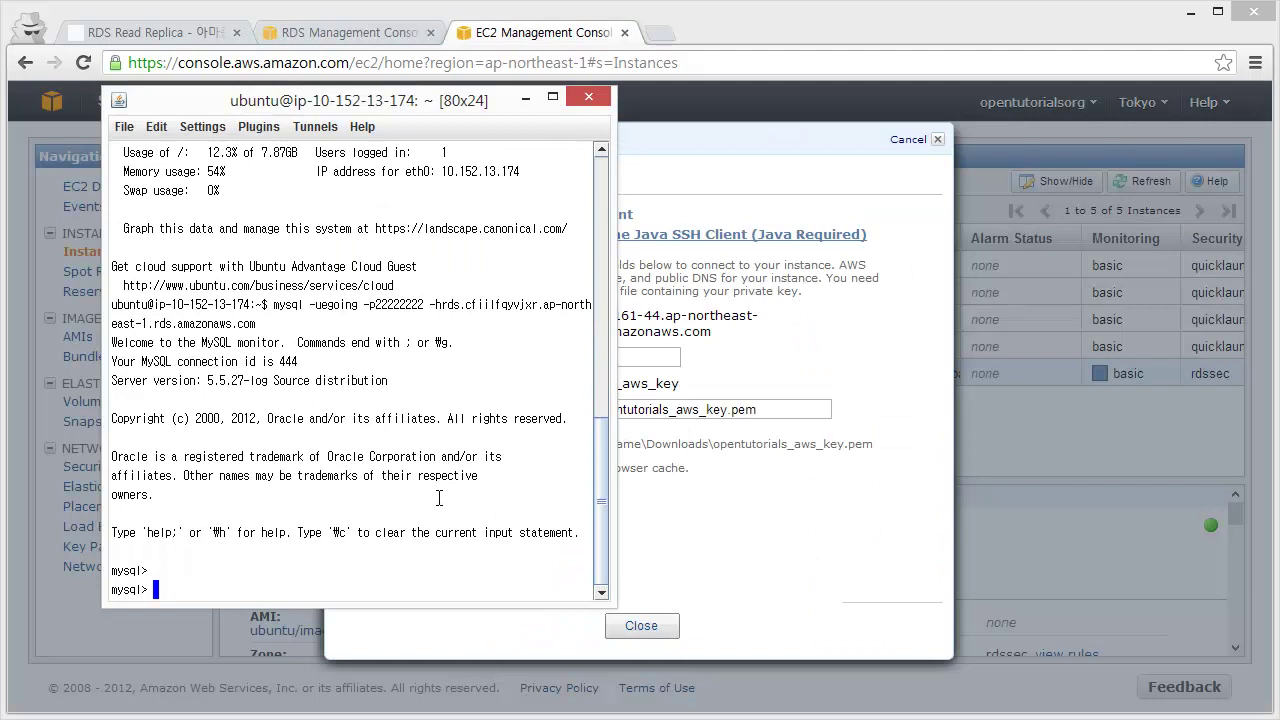
- Run 'use opentutorials', then 'select id, title from topic;'
text(use opentutorials)
key(Return)
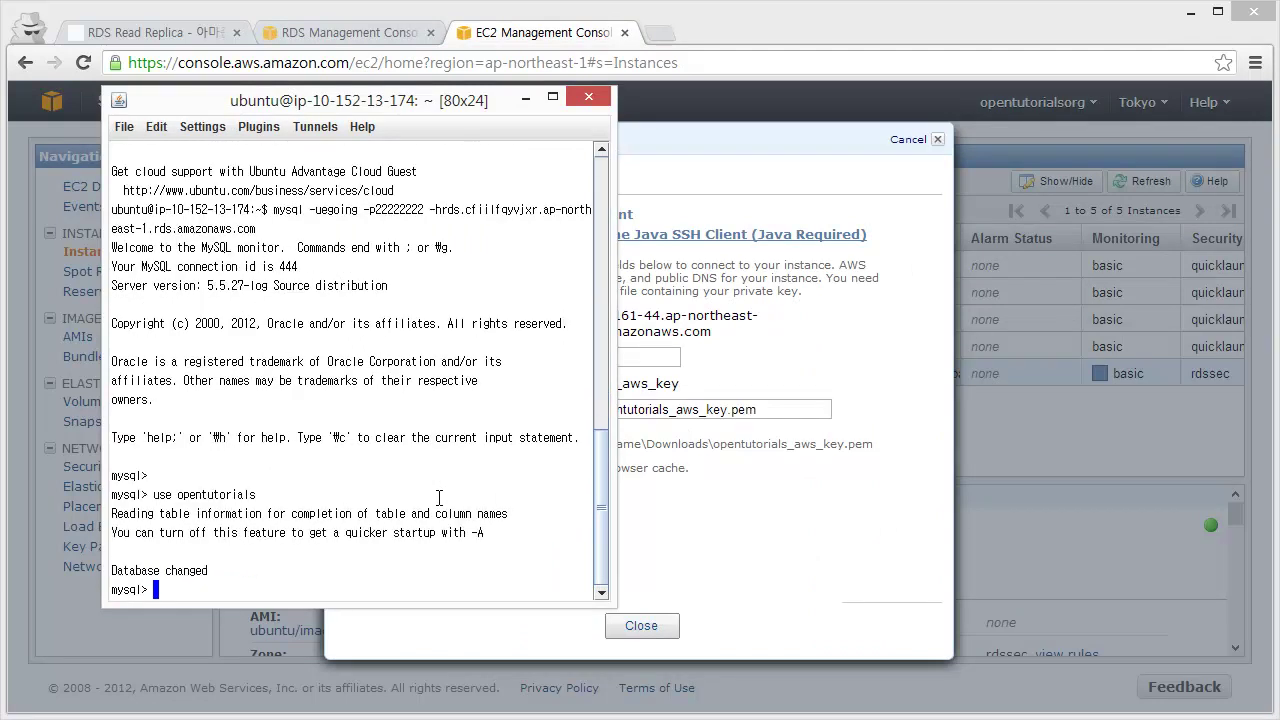
text(select )
text(* )
text(from)
key(BackSpace)
key(BackSpace)
key(BackSpace)
key(BackSpace)
text(t)
key(BackSpace)
key(BackSpace)
key(BackSpace)
text(title,)
key(BackSpace)
key(BackSpace)
key(Left)
key(Left)
key(Left)
key(Left)
key(Left)
text(id,)
key(End)
text(from topic;)
key(Return)
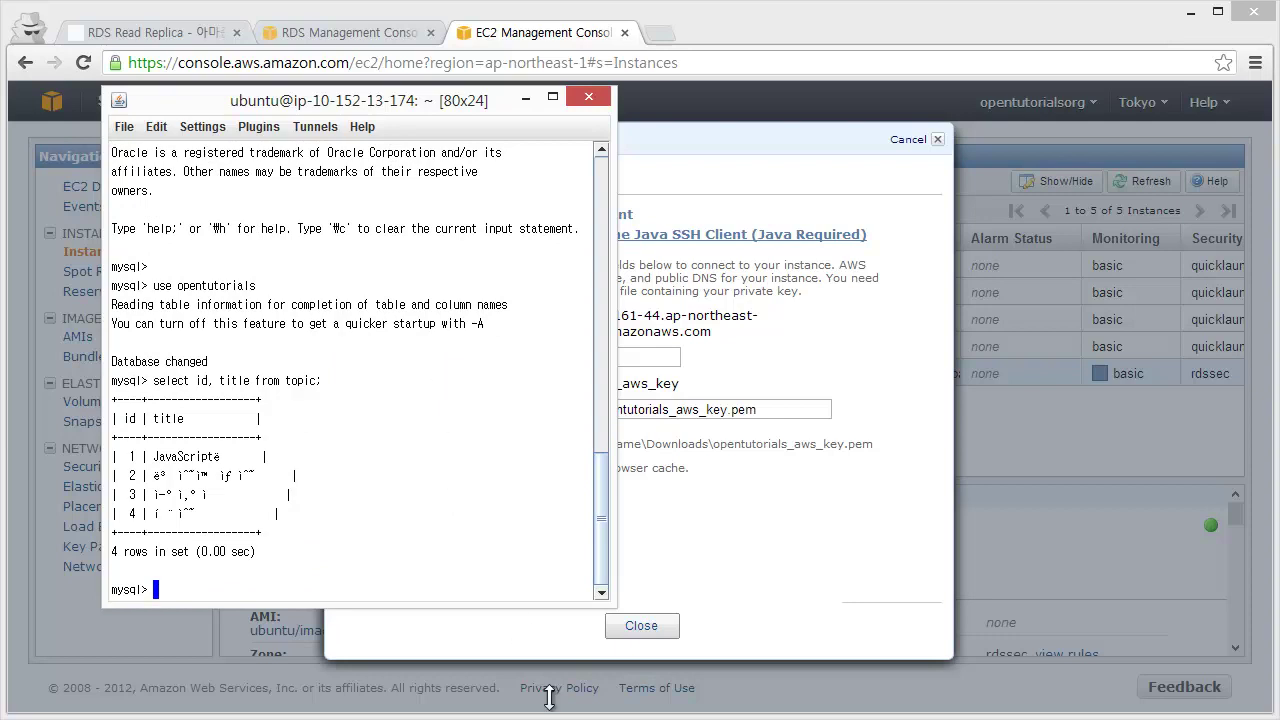
- Set the MindTerm terminal encoding to utf-8 and rerun the topic query
click(206, 128)
click(253, 199)
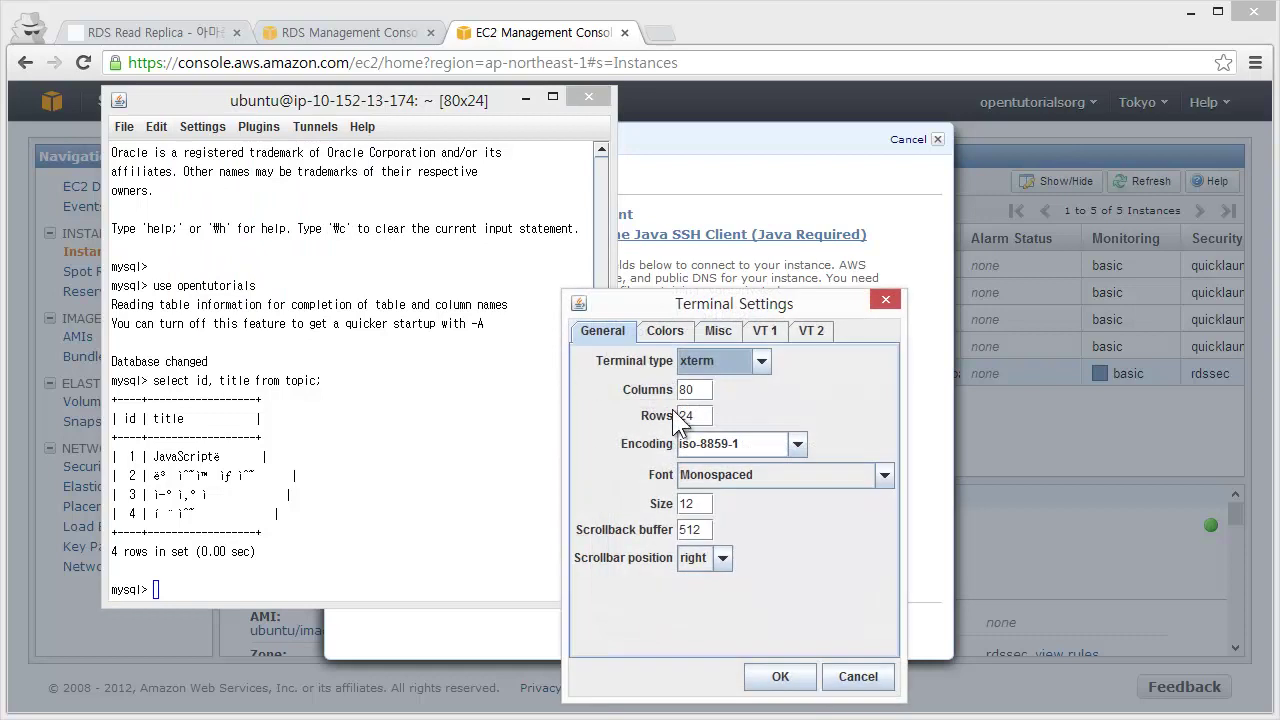
click(798, 443)
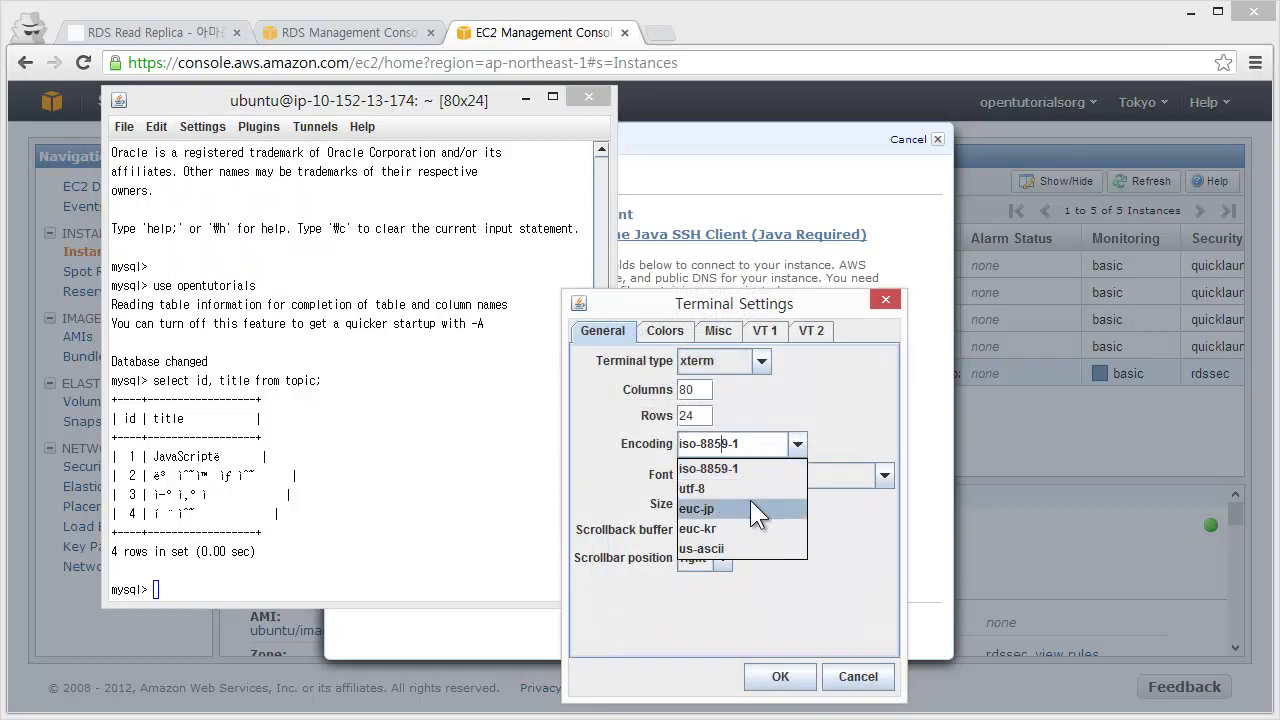
click(745, 488)
click(781, 670)
key(Up)
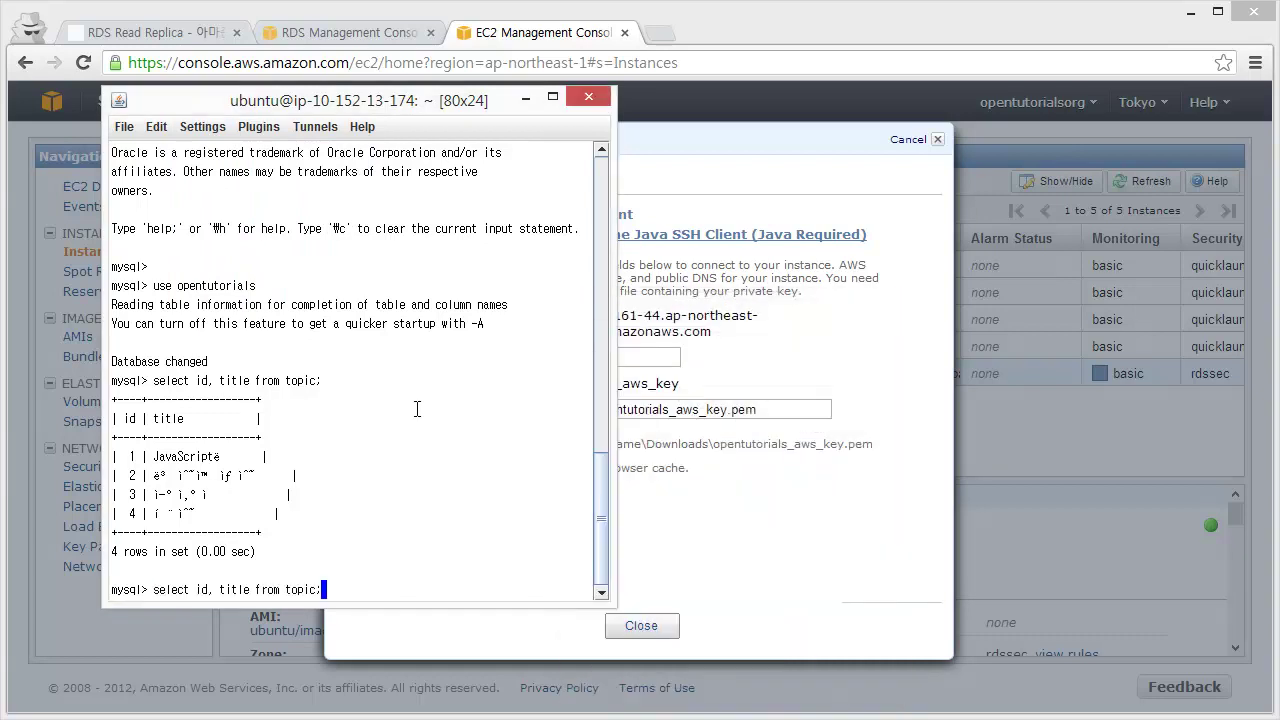
key(Return)
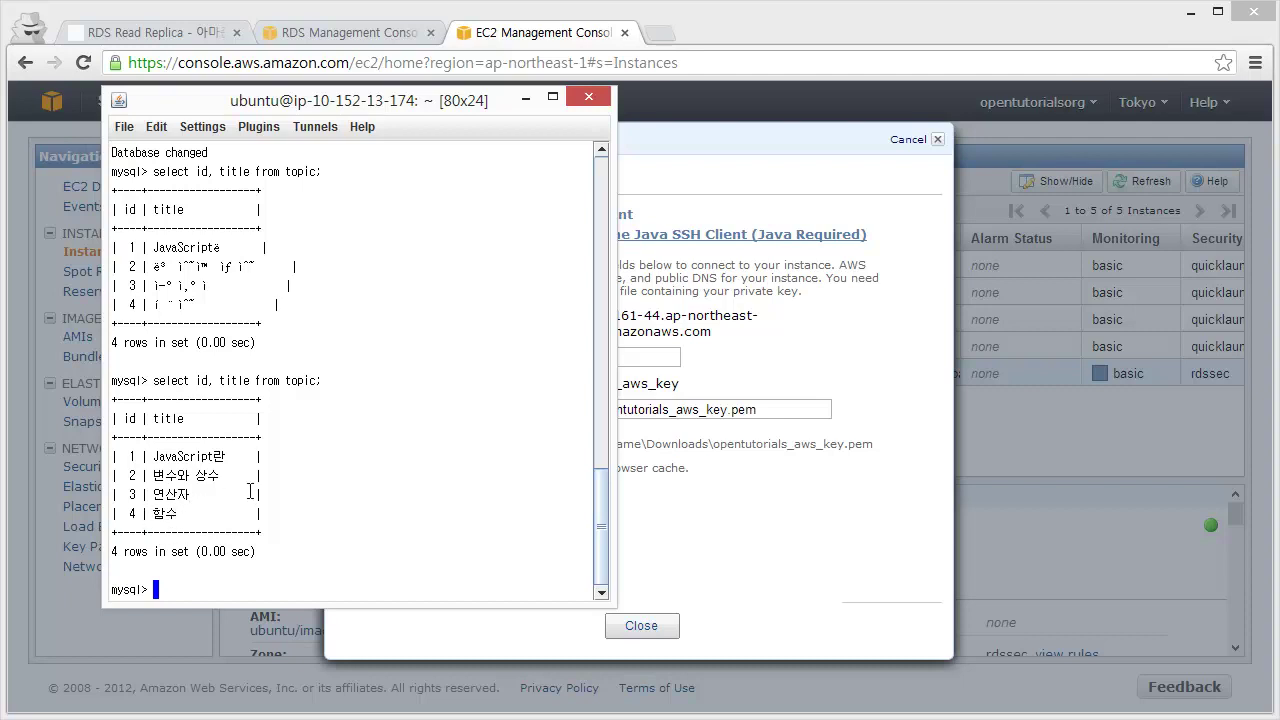
- Run "update topic set title='function' where id = 4;" and relist the topics
text(update topic set title='functino)
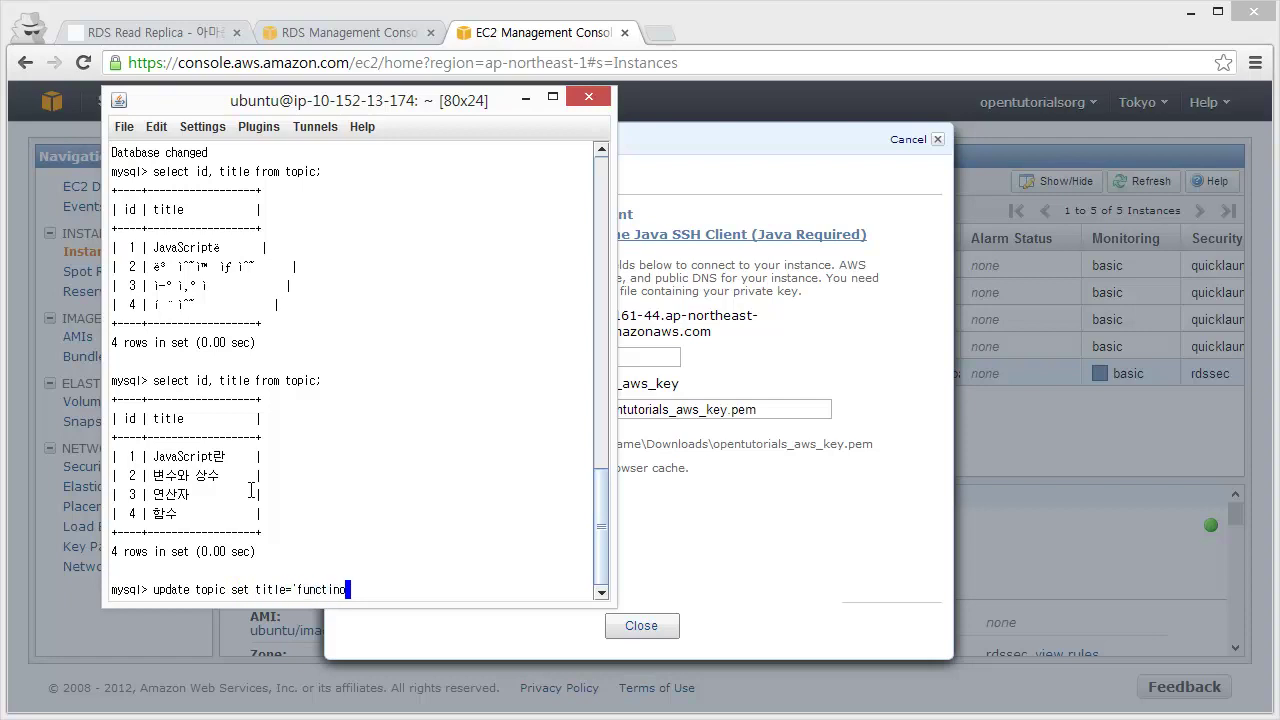
key(BackSpace)
key(BackSpace)
text(on' where id = 4;)
key(Return)
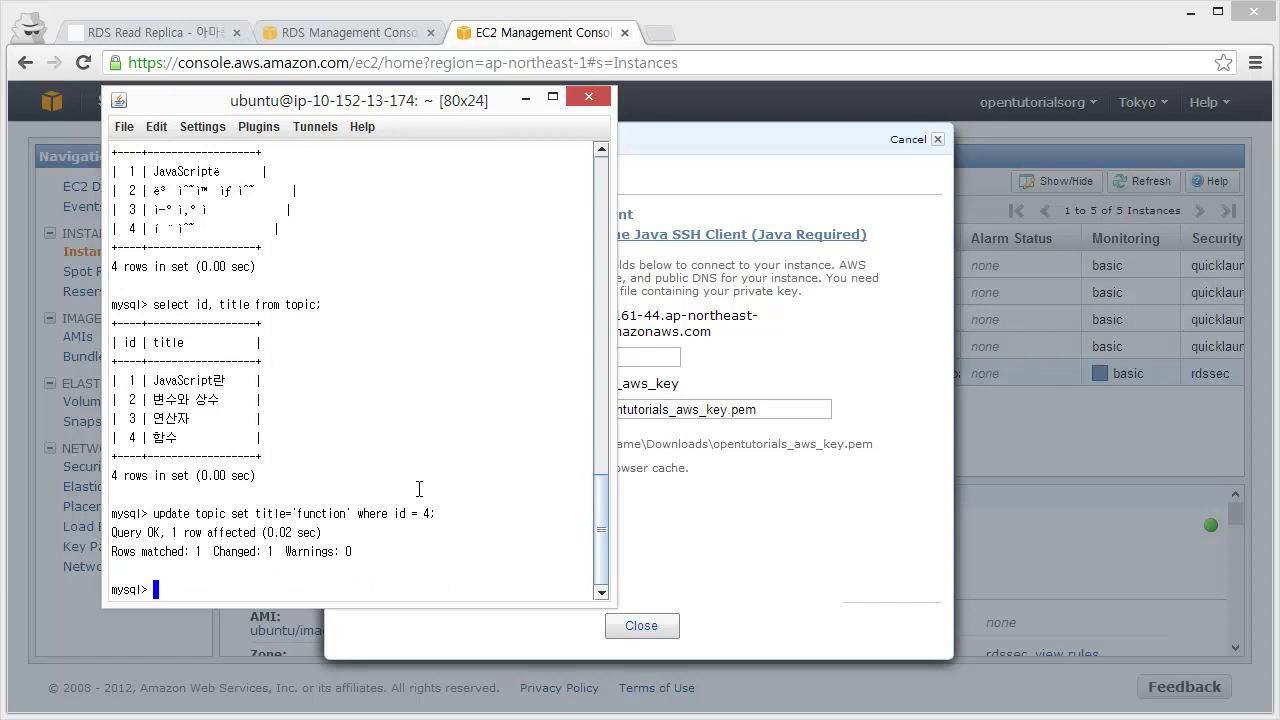
key(Up)
key(Up)
key(Return)
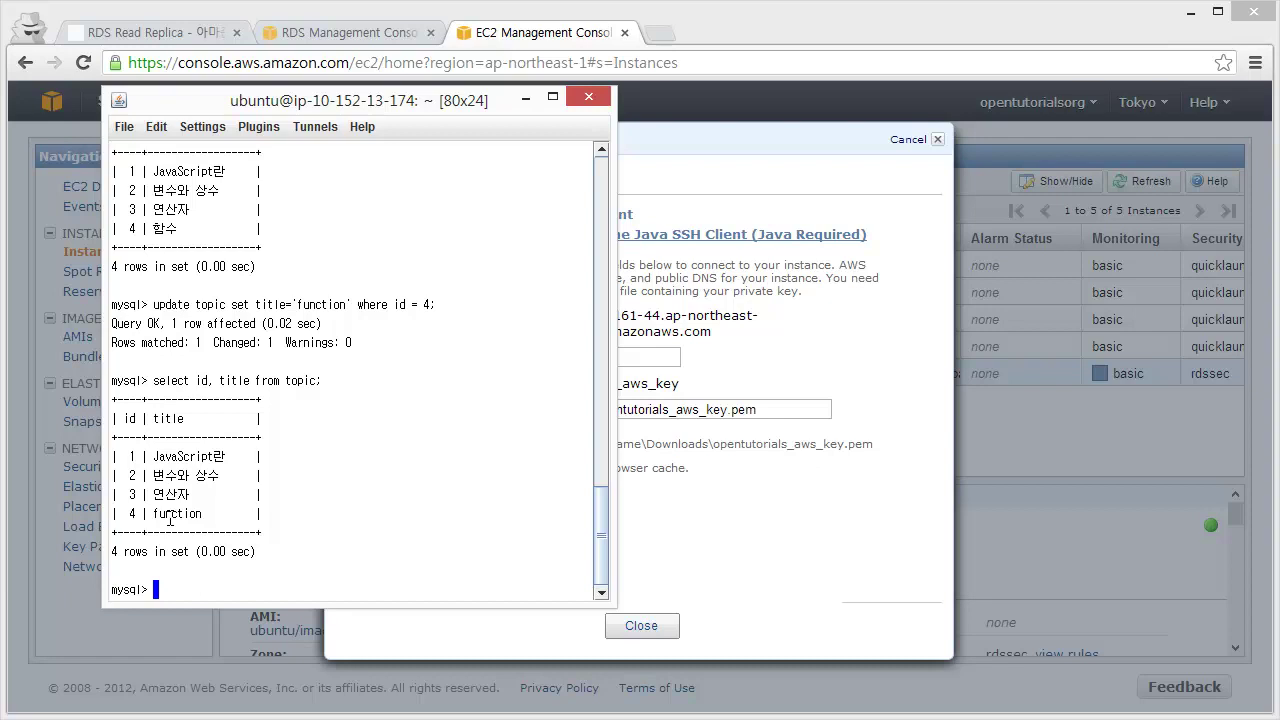
- Exit MySQL, recall the connect command with the master host erased, and view rdsreplica1's endpoint details
text(exit)
key(Return)
key(Up)
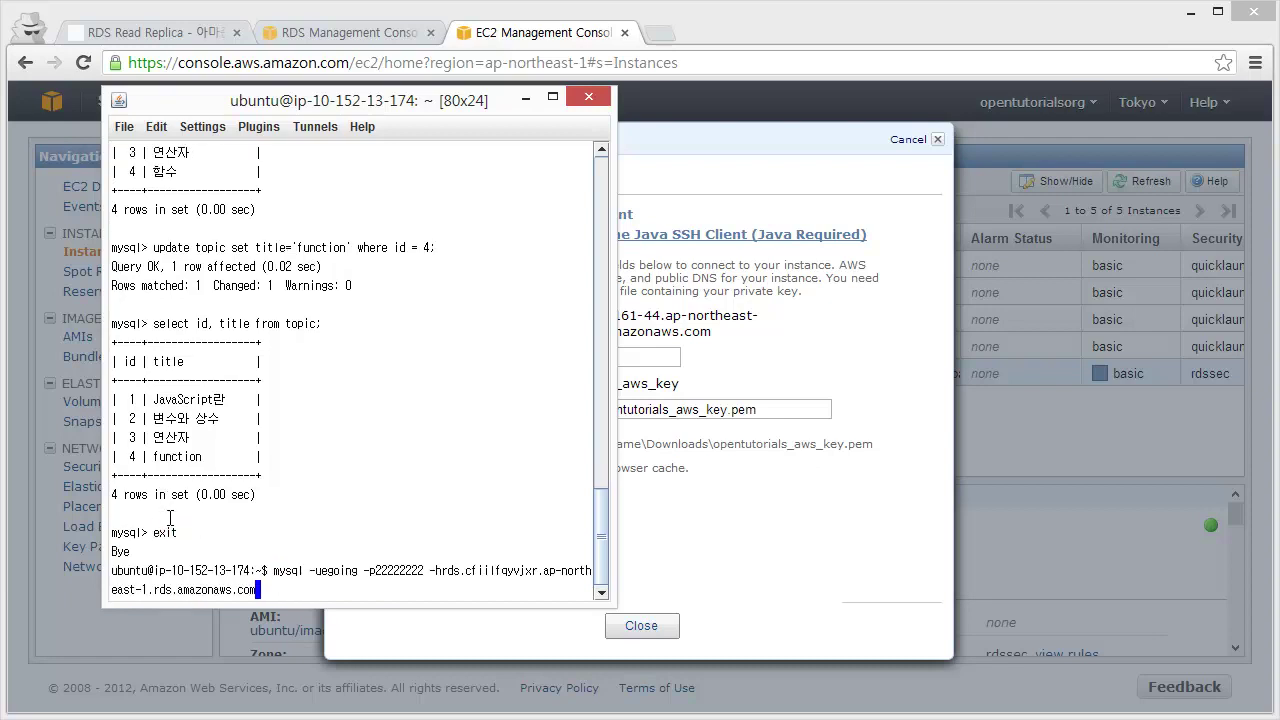
key(Left)
key(BackSpace)
key(BackSpace)
key(BackSpace)
key(BackSpace)
key(BackSpace)
key(BackSpace)
key(BackSpace)
key(BackSpace)
key(BackSpace)
key(BackSpace)
key(BackSpace)
key(BackSpace)
key(BackSpace)
key(BackSpace)
key(BackSpace)
key(BackSpace)
key(BackSpace)
key(BackSpace)
key(BackSpace)
key(BackSpace)
key(BackSpace)
key(BackSpace)
key(BackSpace)
key(BackSpace)
key(BackSpace)
key(BackSpace)
key(BackSpace)
key(BackSpace)
key(BackSpace)
key(BackSpace)
key(BackSpace)
key(BackSpace)
key(BackSpace)
key(BackSpace)
key(BackSpace)
key(BackSpace)
key(BackSpace)
key(BackSpace)
key(BackSpace)
key(BackSpace)
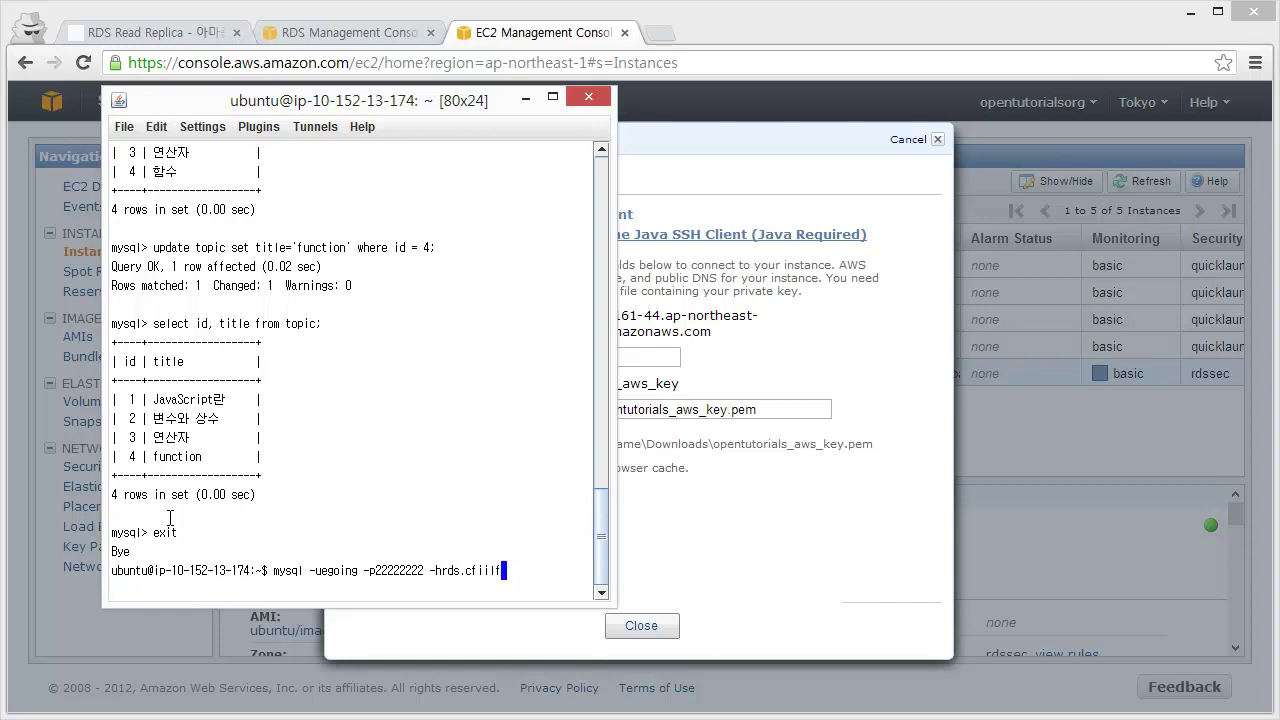
key(BackSpace)
key(BackSpace)
key(BackSpace)
key(BackSpace)
key(BackSpace)
click(344, 36)
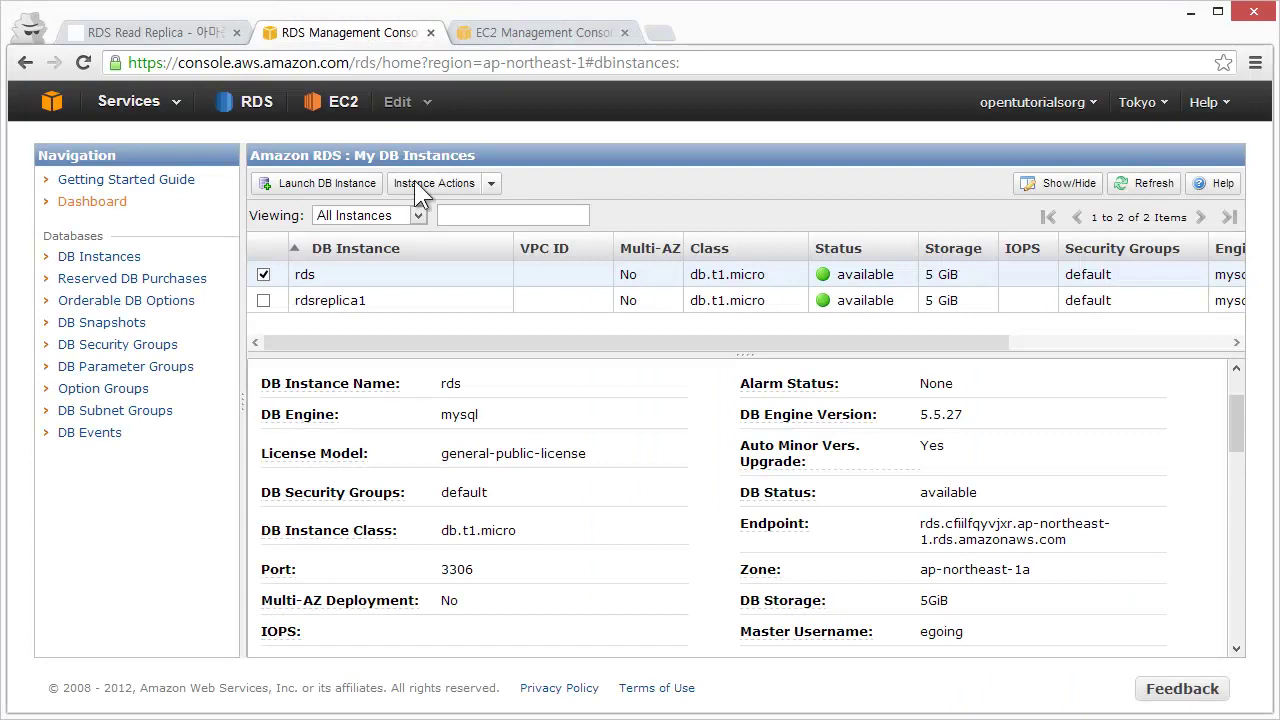
click(314, 300)
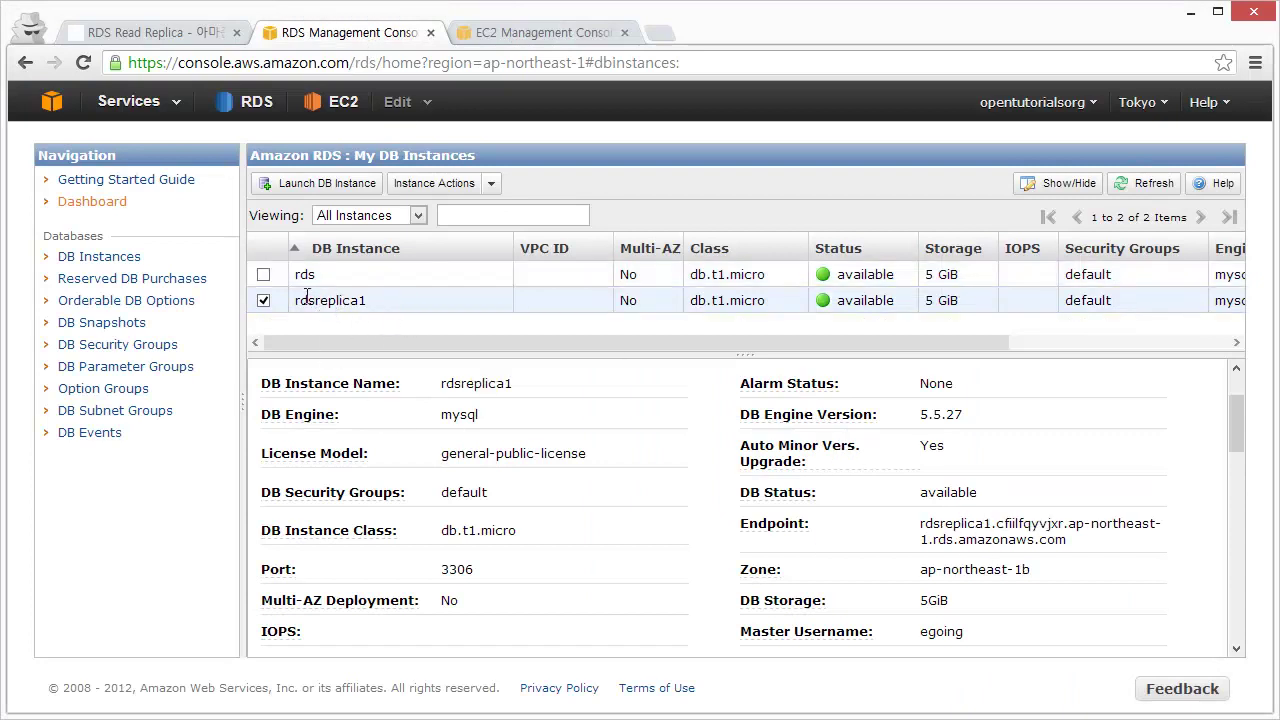